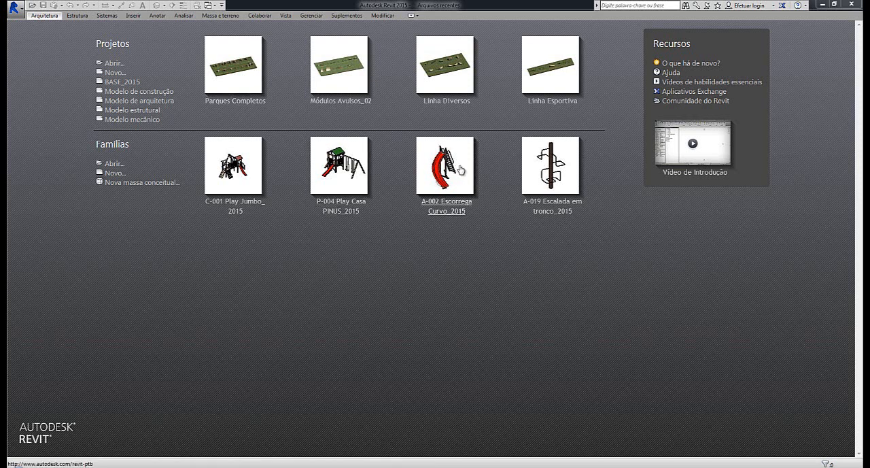
Open the recent project Linha Diversos to view its rendered product line, and close it
left_click(445, 74)
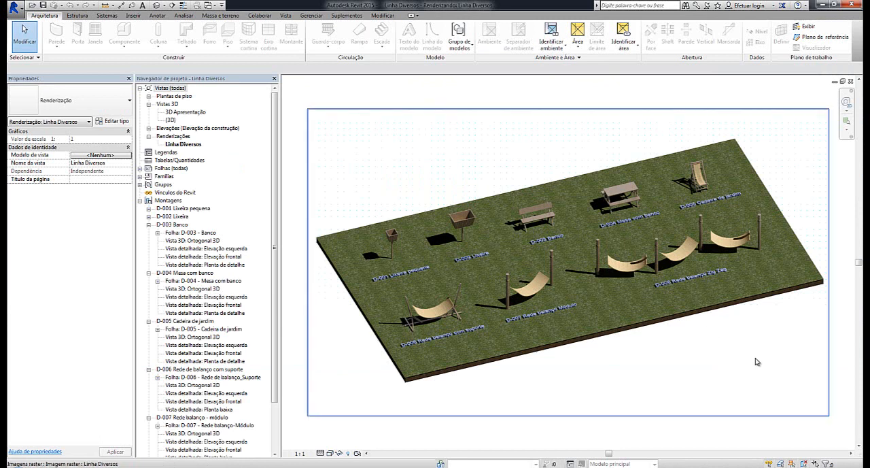
left_click(17, 8)
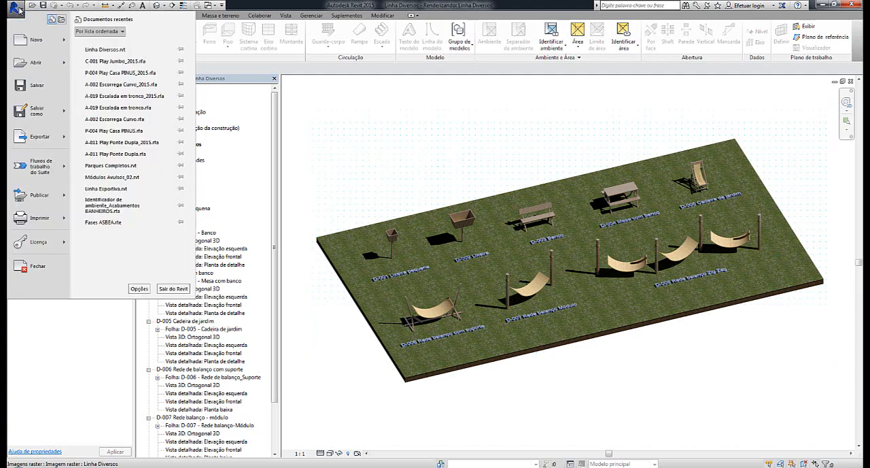
left_click(52, 272)
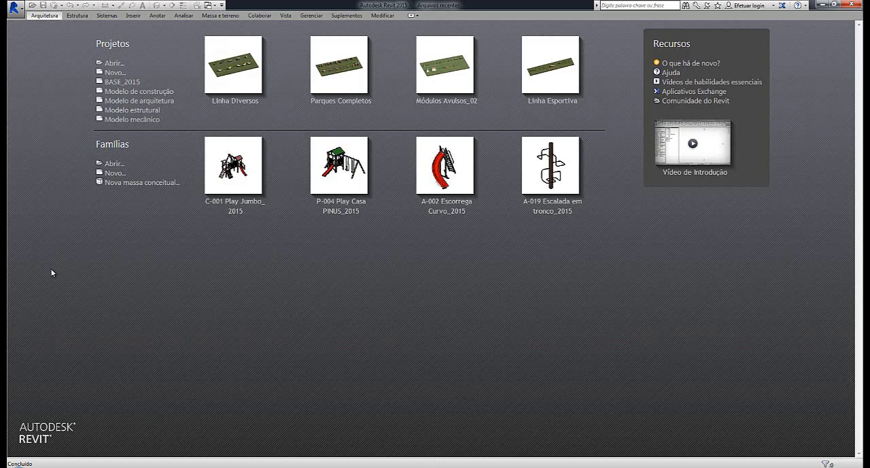
Open the recent project Parques Completos to view its rendered complete playgrounds, and close it
left_click(328, 70)
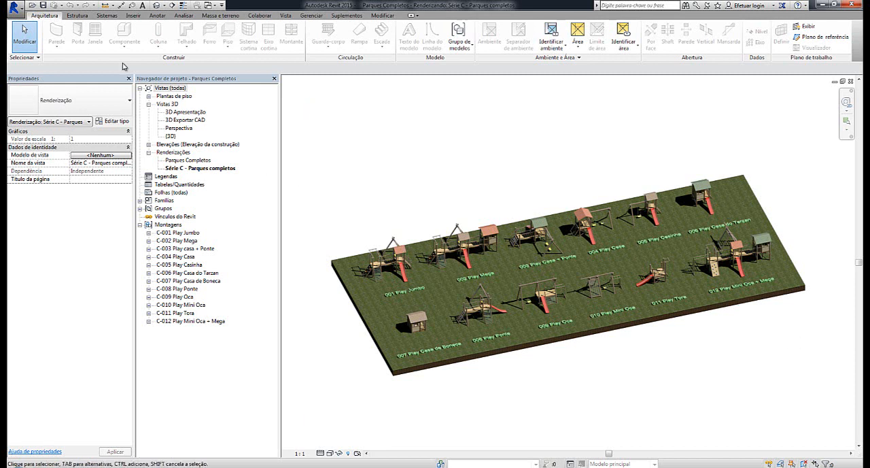
left_click(14, 7)
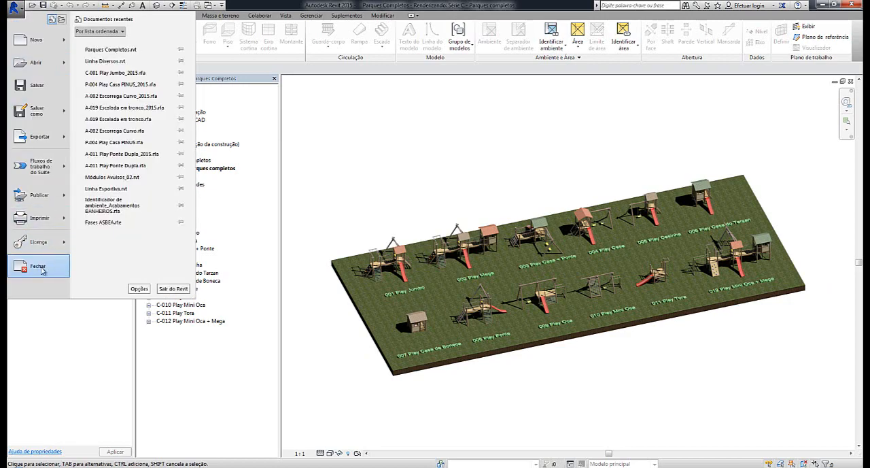
left_click(39, 267)
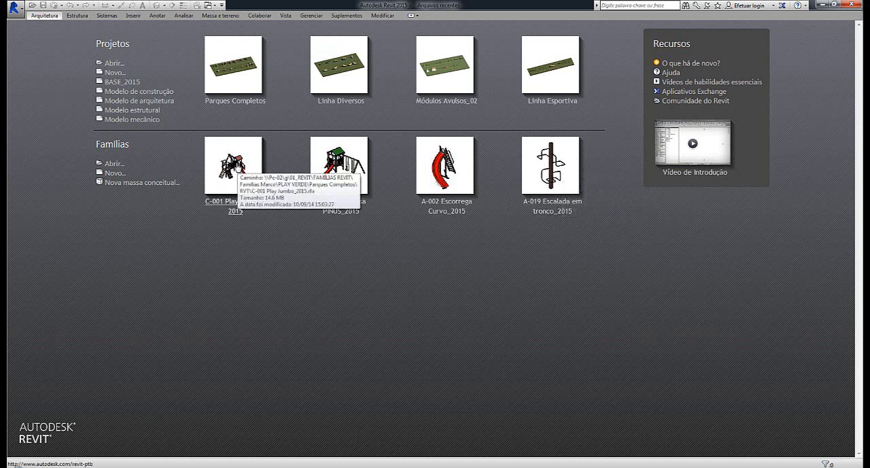
Open the C-001 Play Jumbo_2015 family and check the properties of its fireman's pole platform
left_click(236, 165)
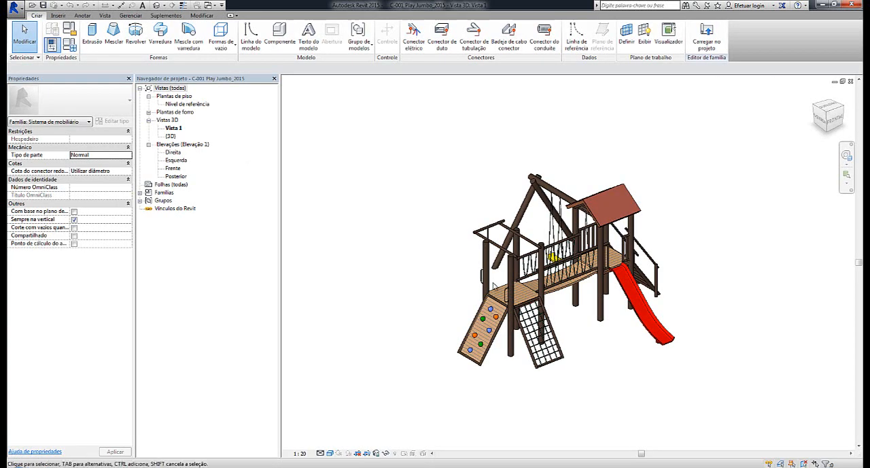
middle_click_drag(606, 367, 625, 322)
scroll(554, 329, "up", 3)
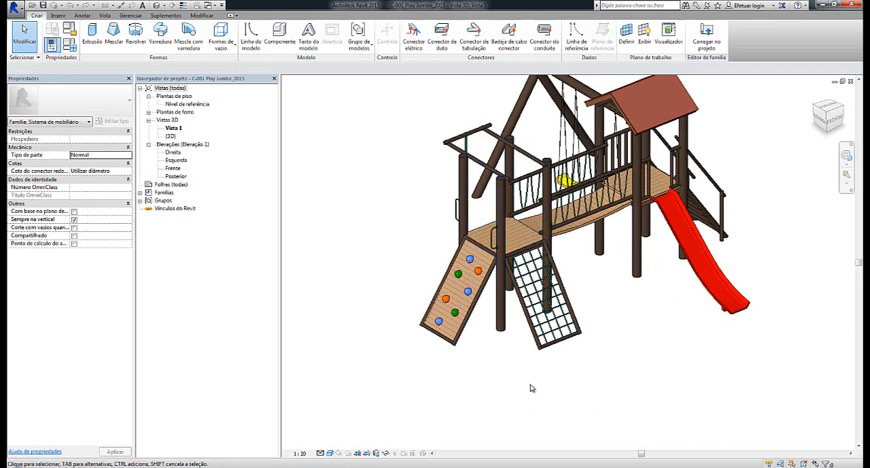
left_click(508, 332)
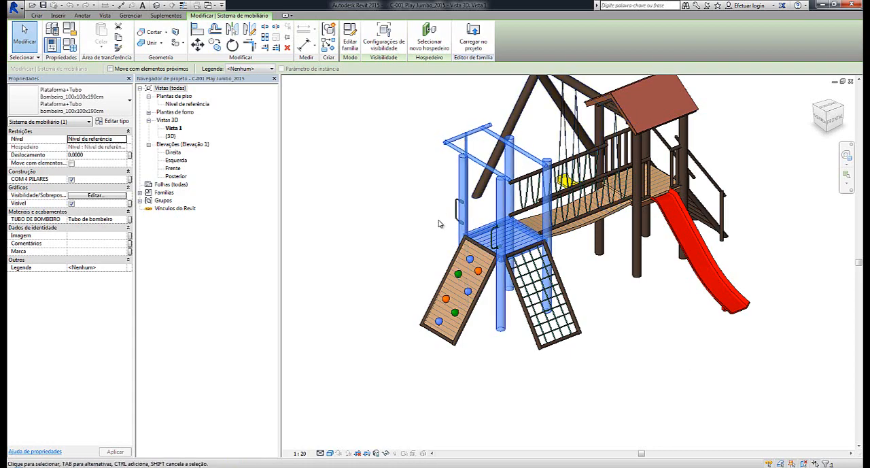
middle_click_drag(406, 266, 497, 231, "shift")
left_click(362, 266)
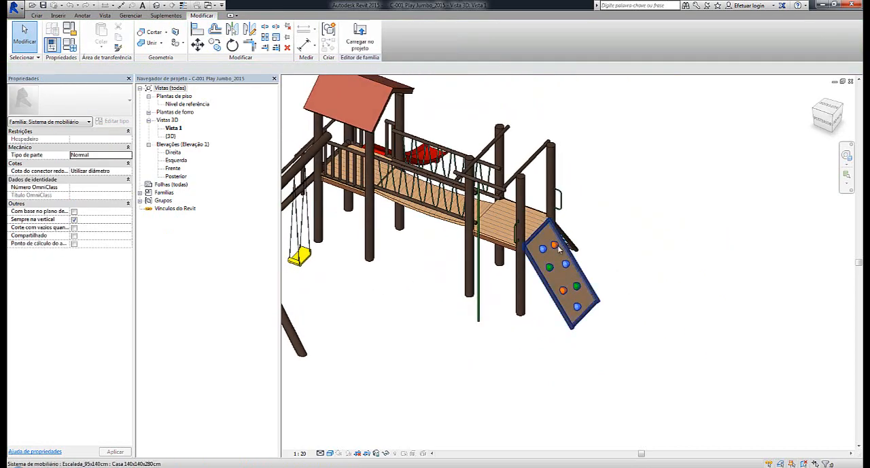
Inspect the metal handhold above the climbing wall from both sides of the playground
scroll(494, 230, "up", 5)
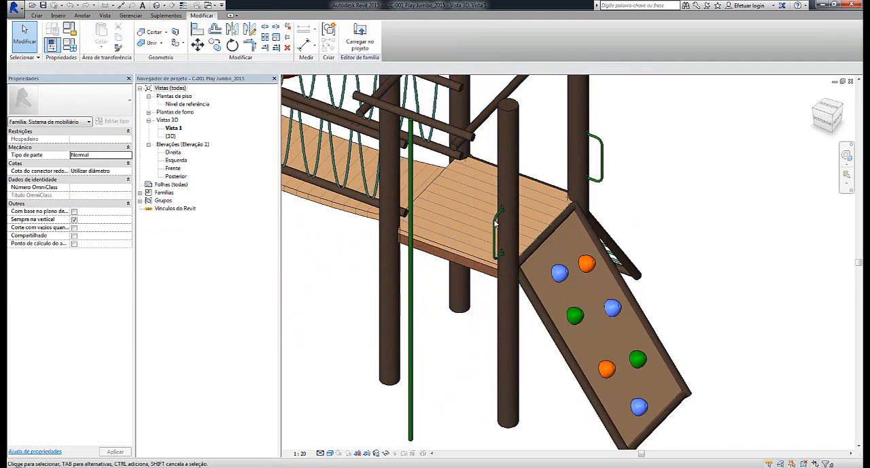
left_click(601, 144)
middle_click_drag(601, 145, 414, 354, "shift")
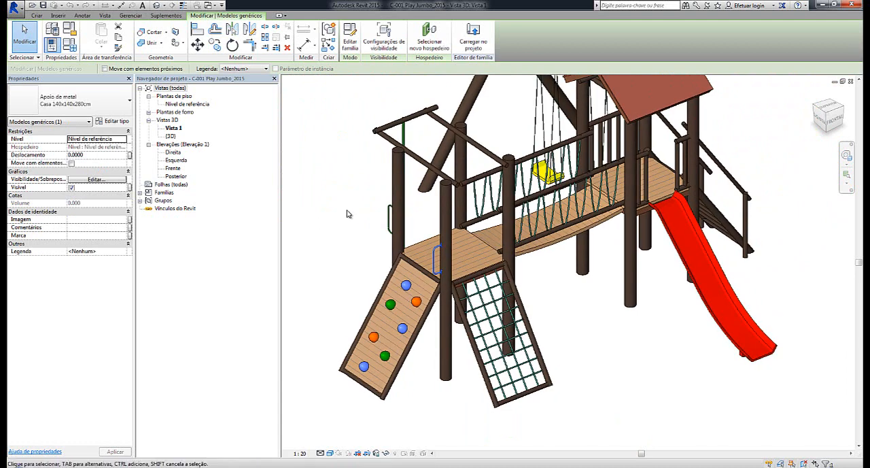
mouse_move(323, 253)
middle_mouse_down()
mouse_move(340, 225)
mouse_move(319, 244)
middle_mouse_up()
left_click(334, 226)
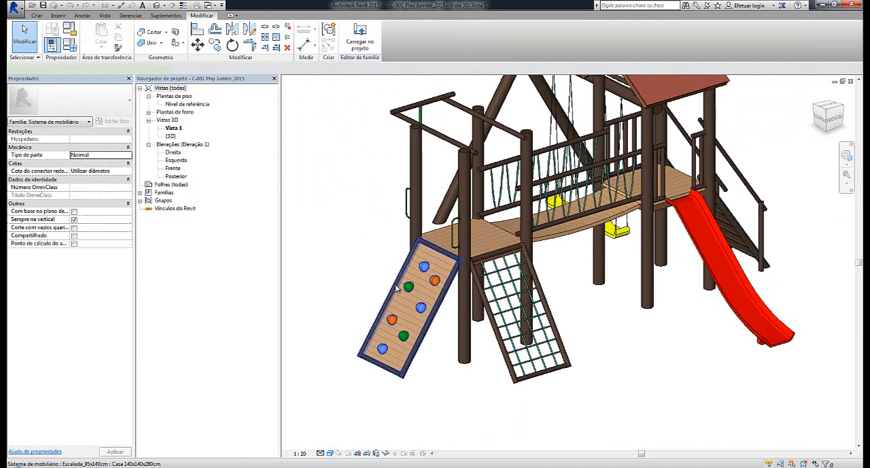
Check the properties of the climbing wall and the rope net module beside it
left_click(397, 288)
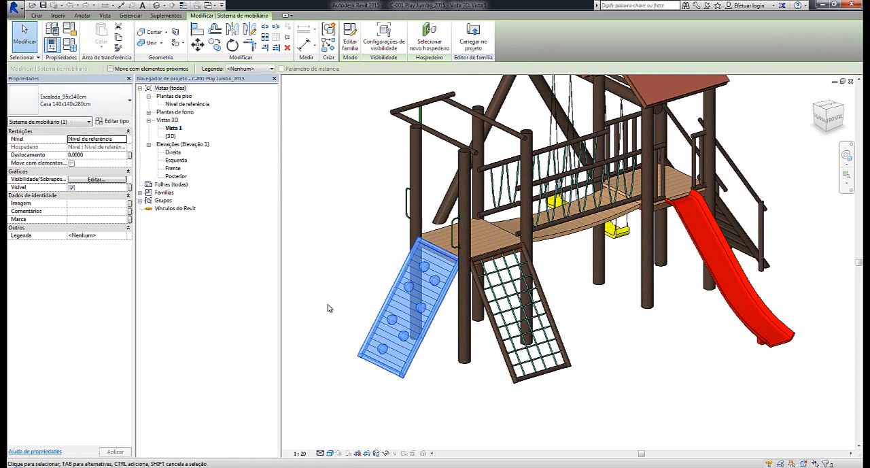
left_click(558, 398)
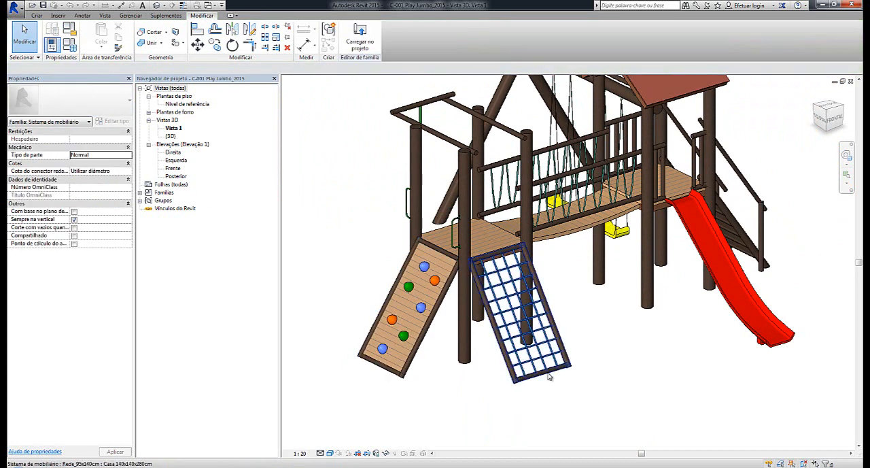
left_click(549, 376)
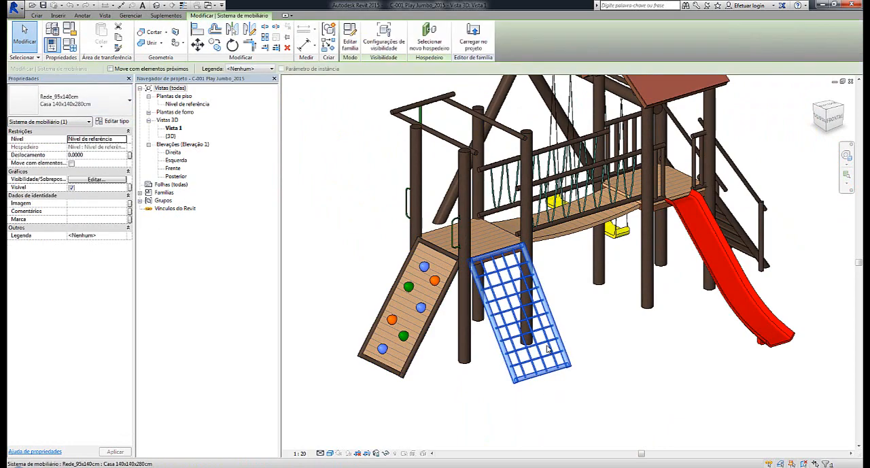
Inspect the suspension bridge between the two platforms and check its properties
middle_click_drag(660, 382, 556, 340, "shift")
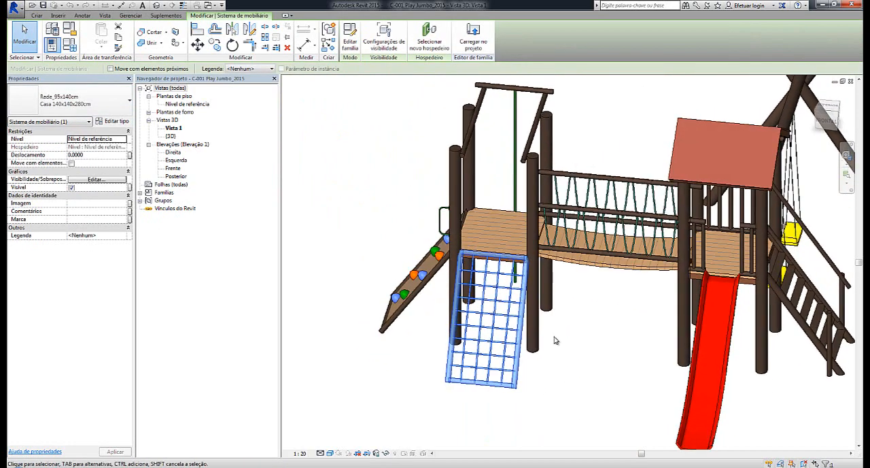
left_click(606, 271)
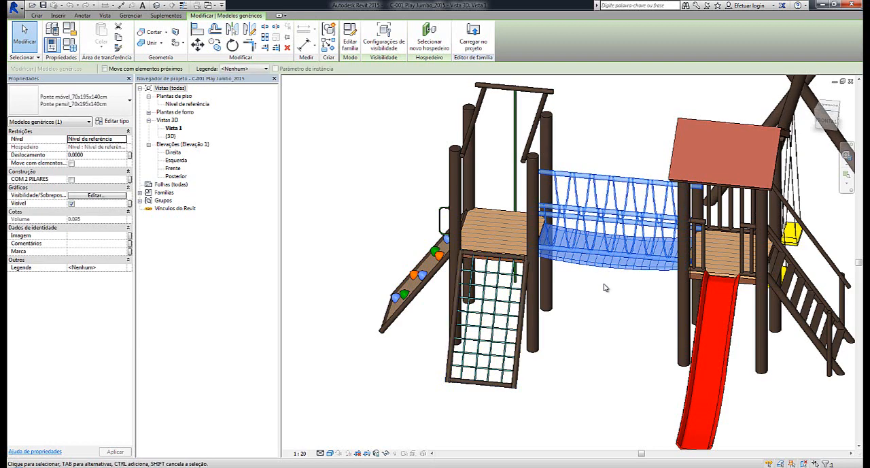
middle_click_drag(604, 285, 548, 276, "shift")
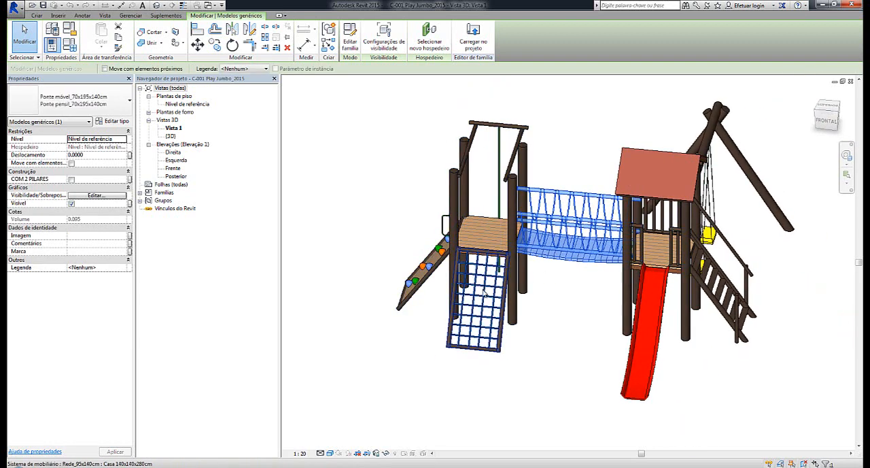
middle_click_drag(595, 325, 624, 304, "shift")
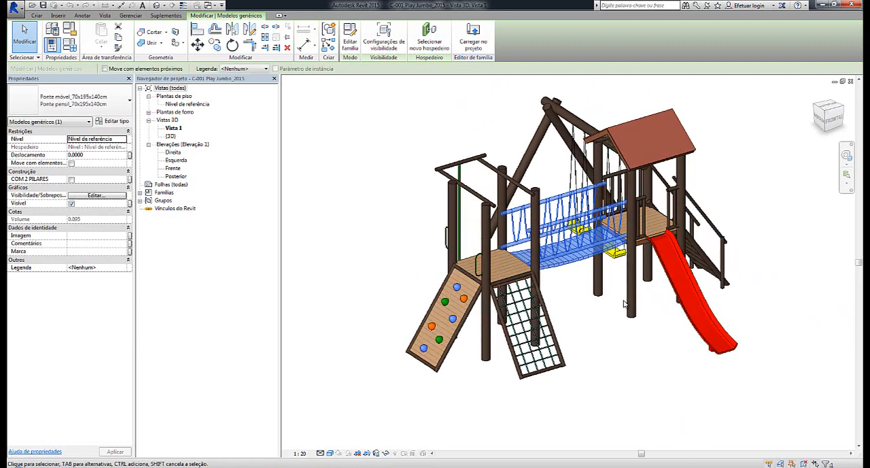
key("Escape")
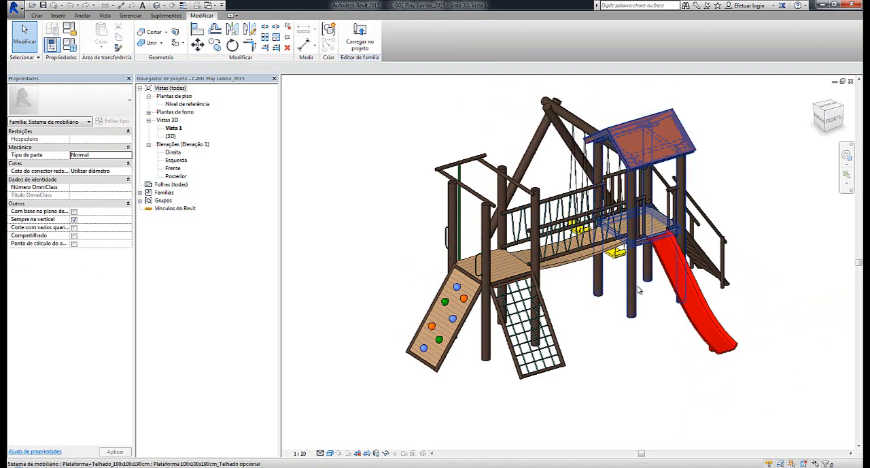
Check the instance properties of the roofed platform next to the slide
left_click(638, 290)
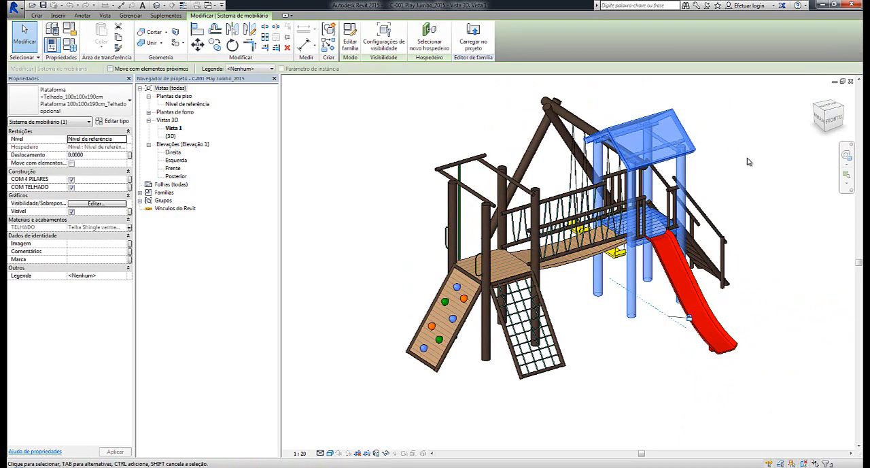
key("Escape")
scroll(747, 162, "up", 3)
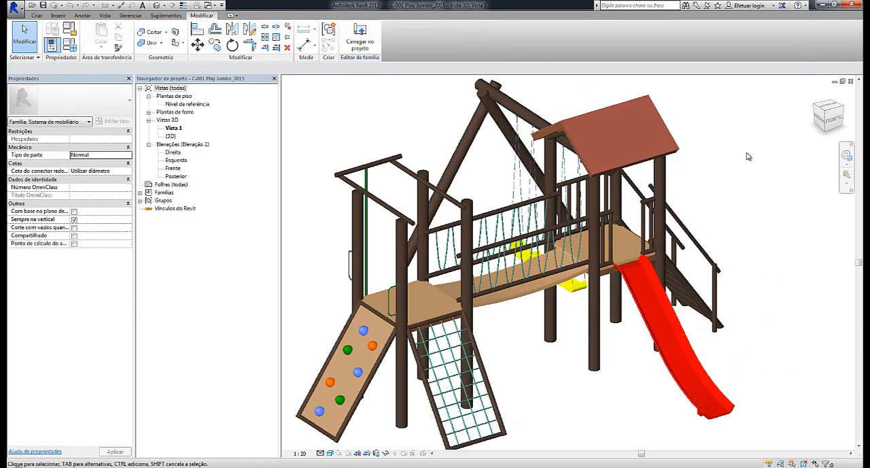
Turn off the COM TELHADO option of the roofed platform to hide its roof
left_click(675, 141)
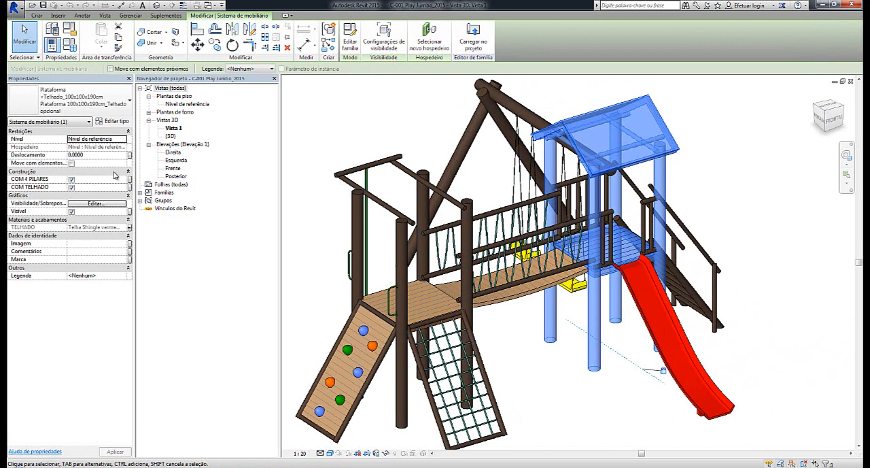
left_click(72, 188)
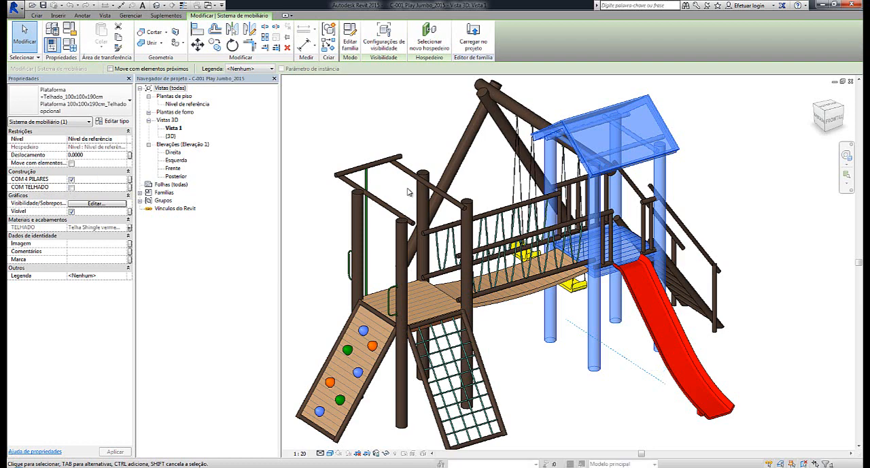
left_click(725, 179)
scroll(725, 179, "down", 2)
middle_click_drag(725, 179, 741, 215, "shift")
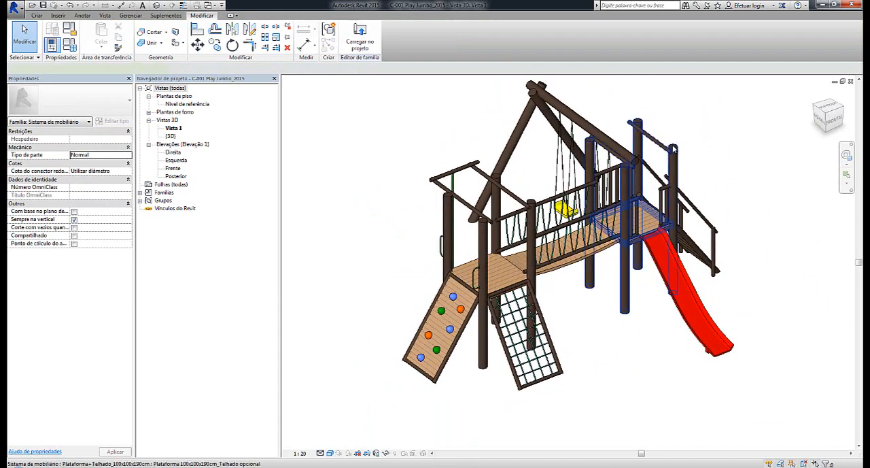
Turn the COM TELHADO option of the platform beside the slide back on
left_click(674, 149)
left_click(72, 187)
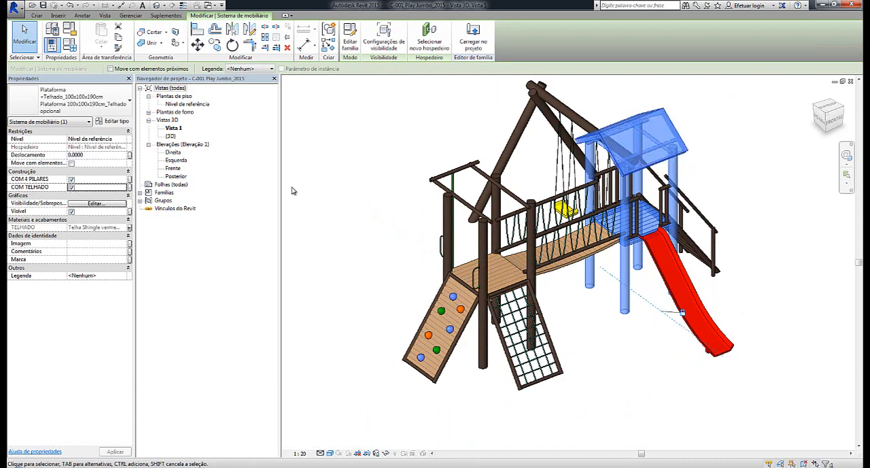
left_click(316, 192)
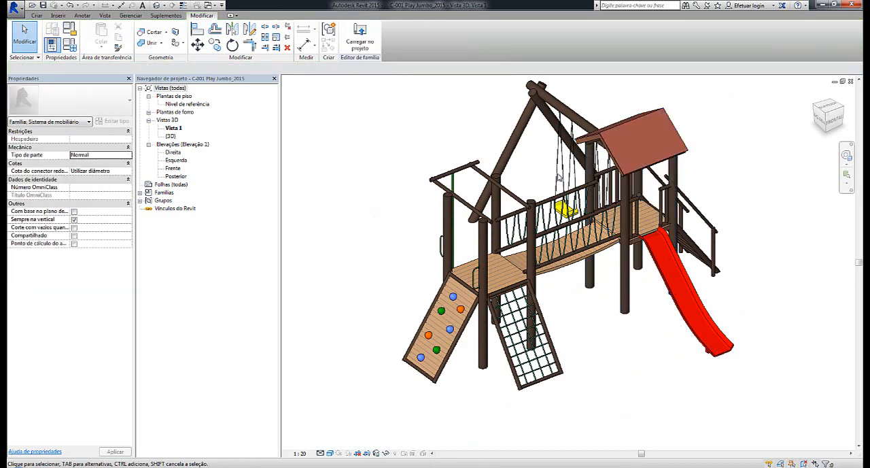
Review the roofed platform's type properties, including its dimensions and identity data, without changing them
left_click(651, 114)
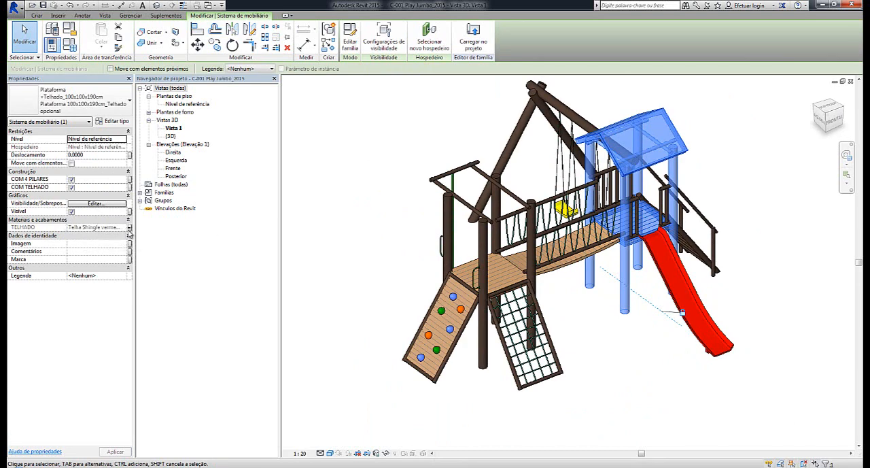
left_click(116, 121)
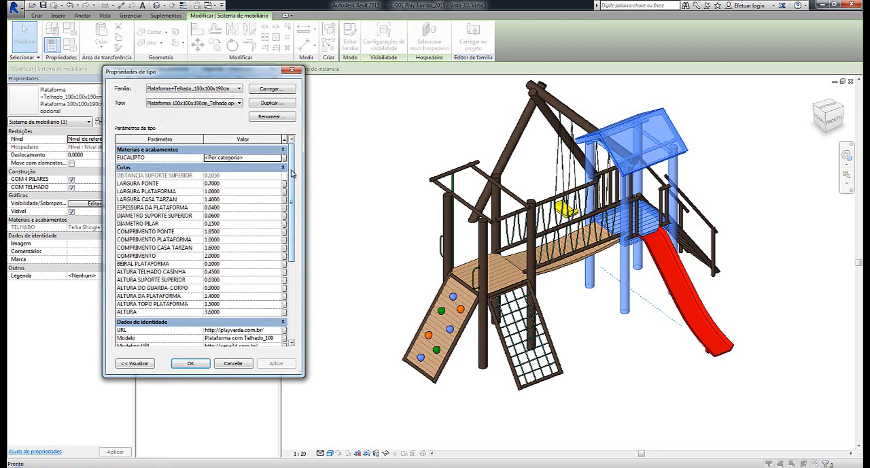
left_click_drag(293, 174, 310, 263)
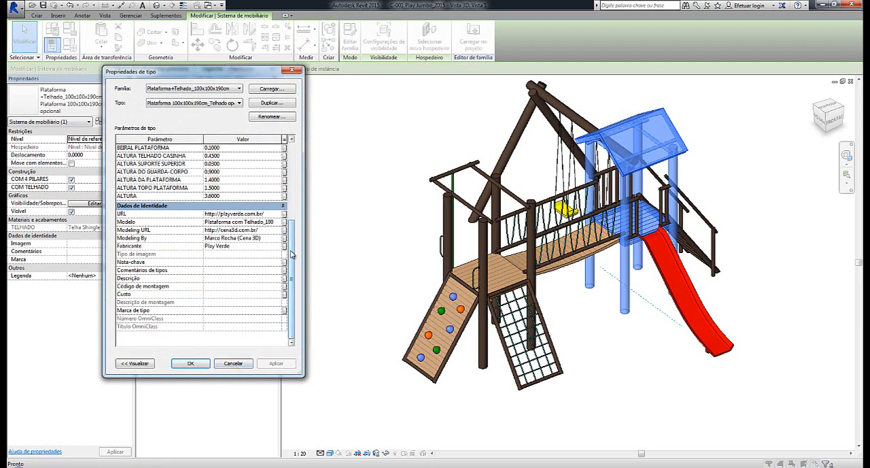
left_click_drag(293, 263, 288, 201)
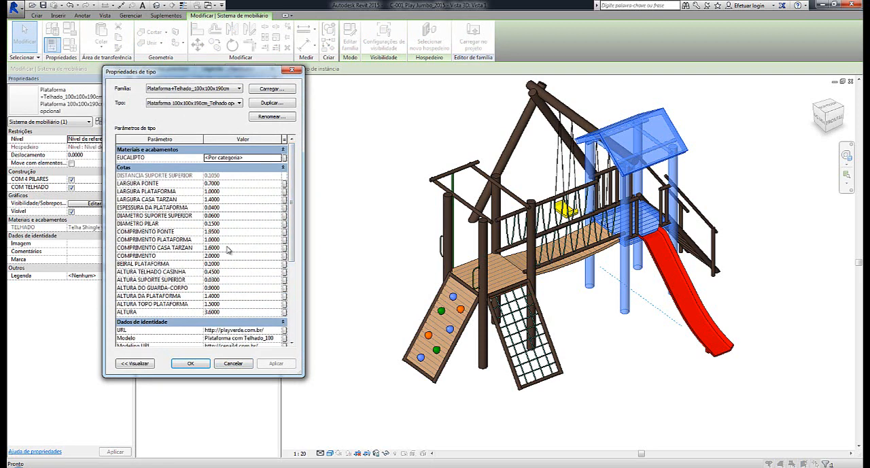
left_click(233, 364)
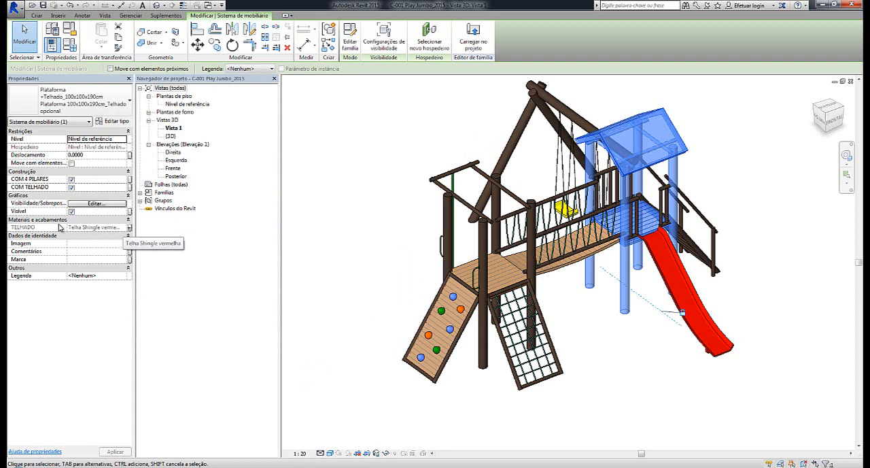
Open the roofed platform's nested family, Plataforma+Telhado_100x100x190cm, for editing
left_click(457, 119)
left_click(642, 113)
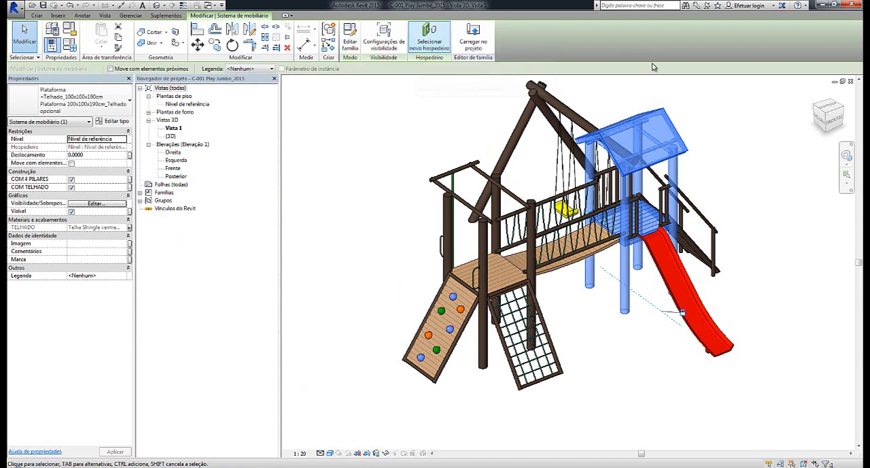
left_click(678, 108)
left_click(654, 113)
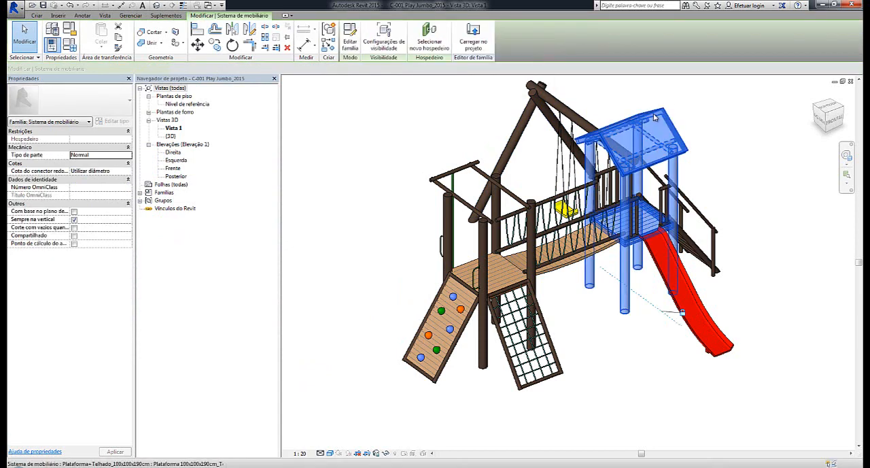
double_click(654, 113)
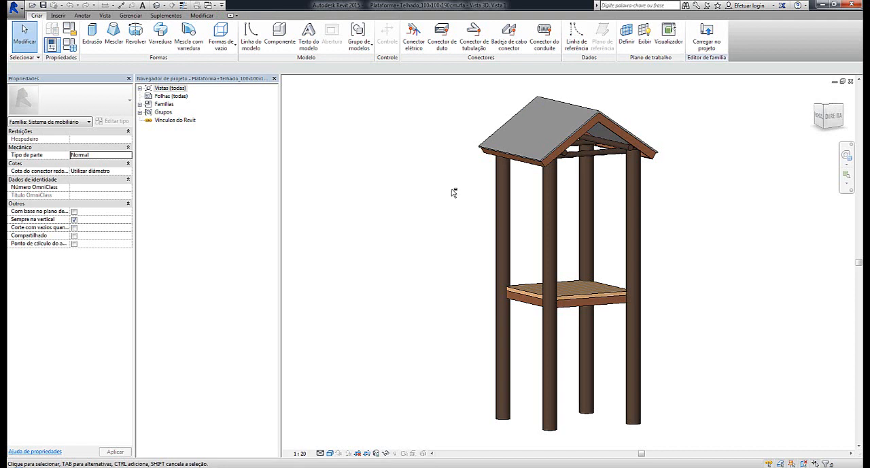
Inspect the properties of the platform's roof extrusion, including its material parameter
middle_click_drag(454, 193, 556, 99, "shift")
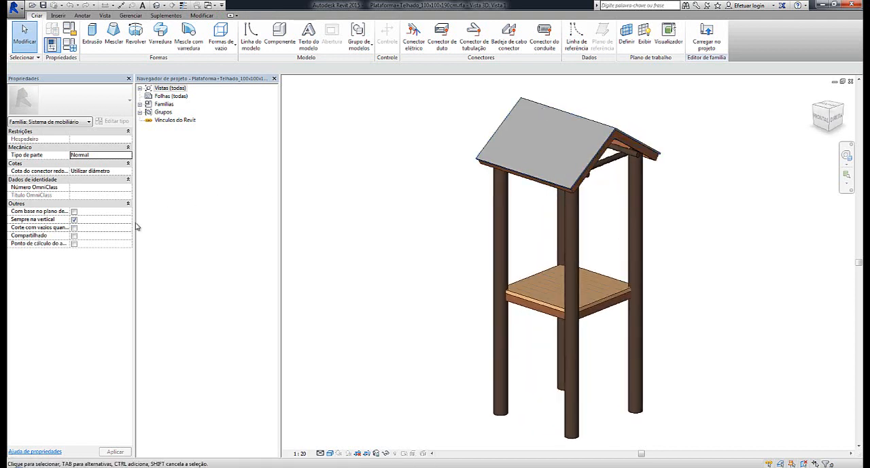
left_click(500, 136)
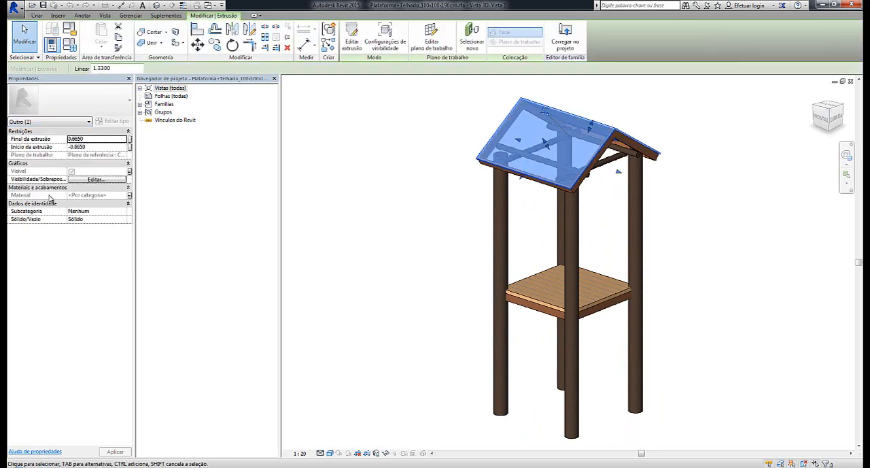
left_click(352, 145)
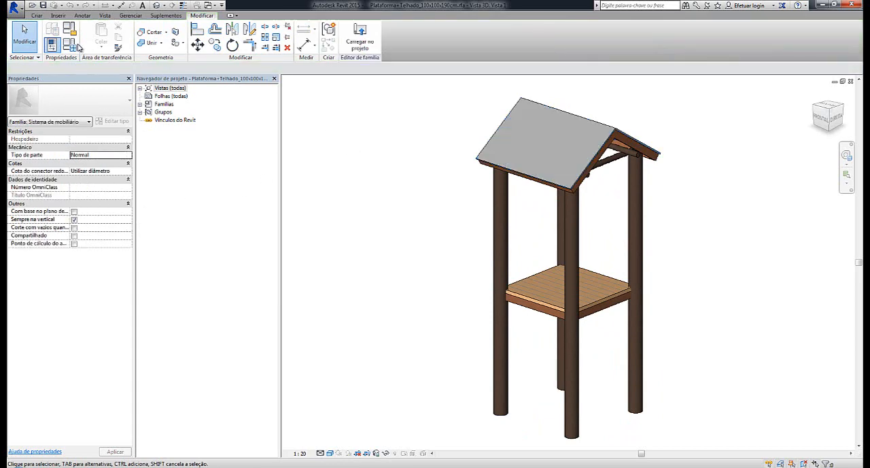
Review the platform family's types and its construction, material and dimension parameters without changing them
left_click(76, 47)
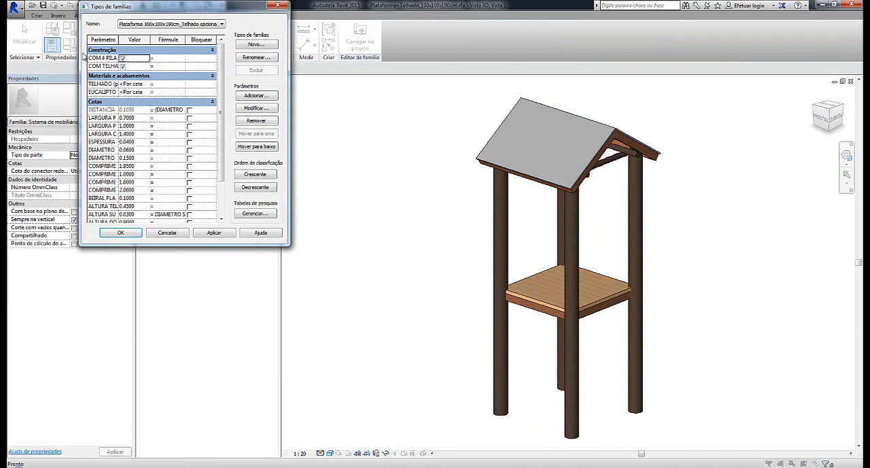
left_click(223, 25)
left_click(223, 25)
left_click_drag(125, 39, 163, 45)
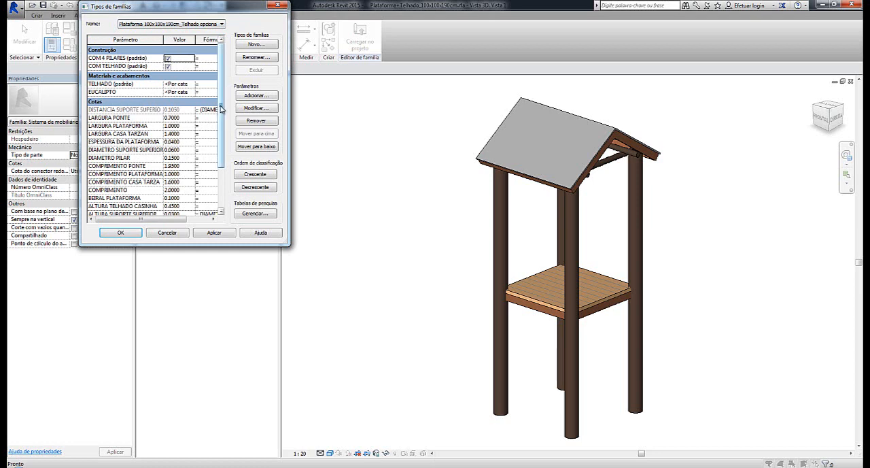
scroll(219, 111, "down", 3)
left_click(167, 233)
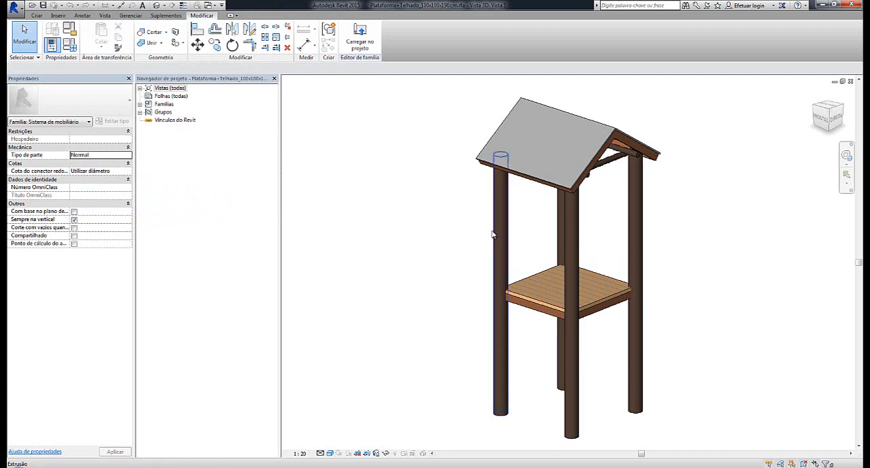
middle_click_drag(758, 297, 747, 325, "shift")
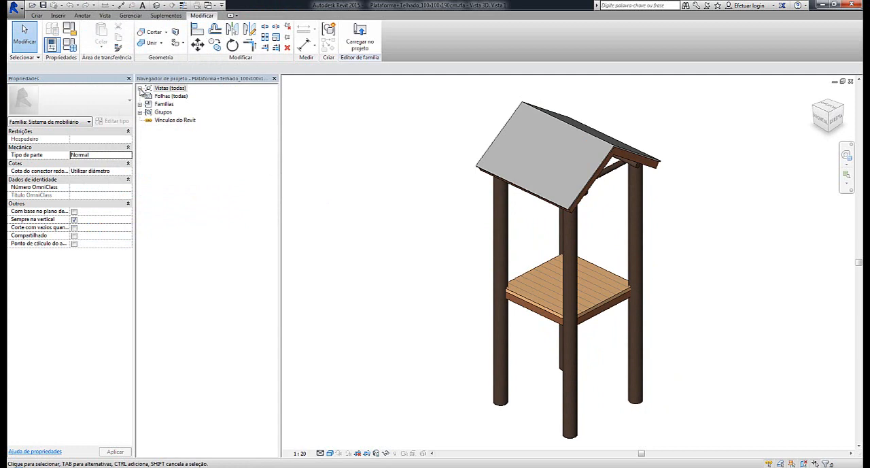
Open the Nível de referência floor plan of the platform family and examine its width and length dimensions
left_click(140, 89)
left_click(149, 97)
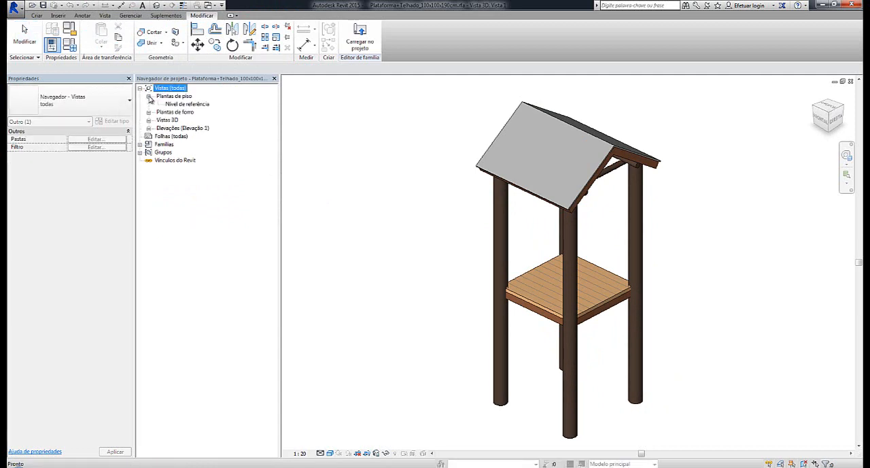
double_click(185, 105)
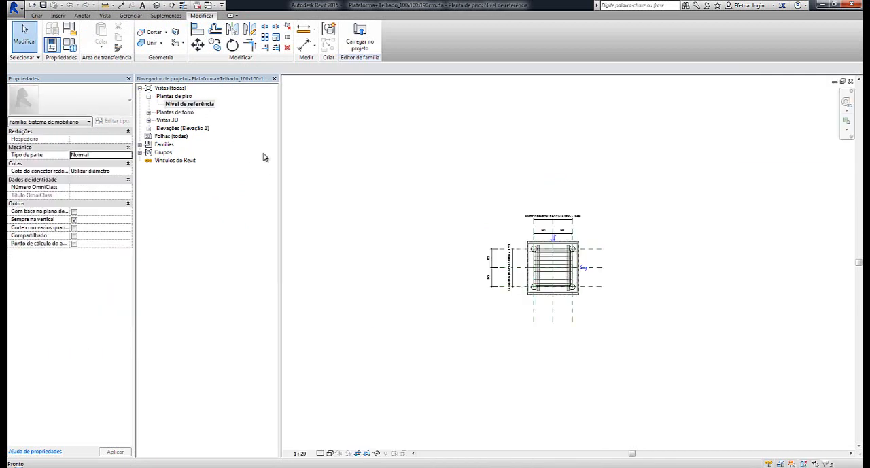
scroll(586, 307, "up", 5)
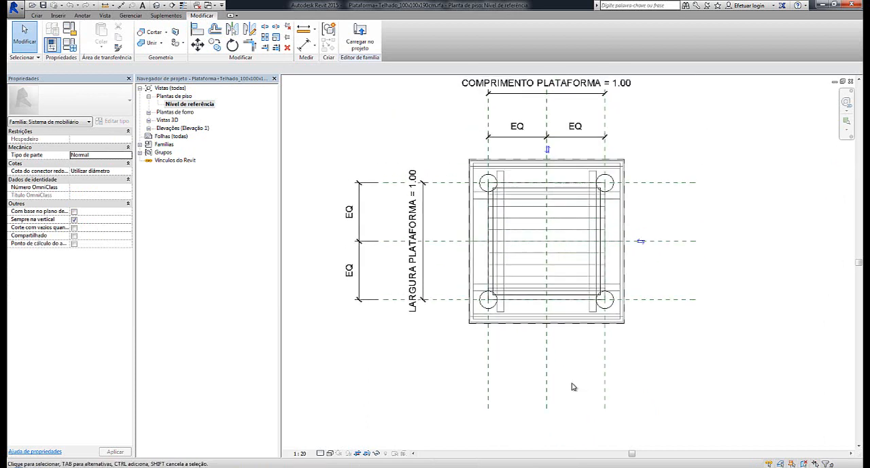
scroll(647, 237, "down", 3)
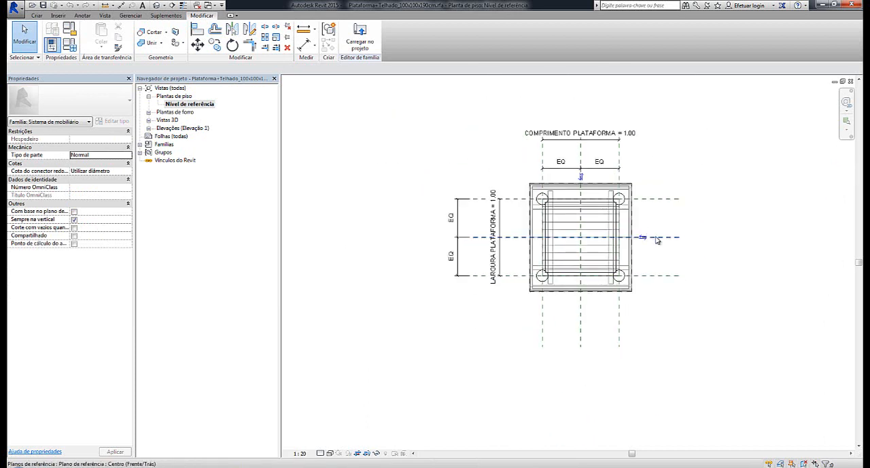
Inspect the Centro (Frente/Trás) and Centro (Esquerda/Direita) reference planes and the surrounding platform geometry in plan
left_click(657, 239)
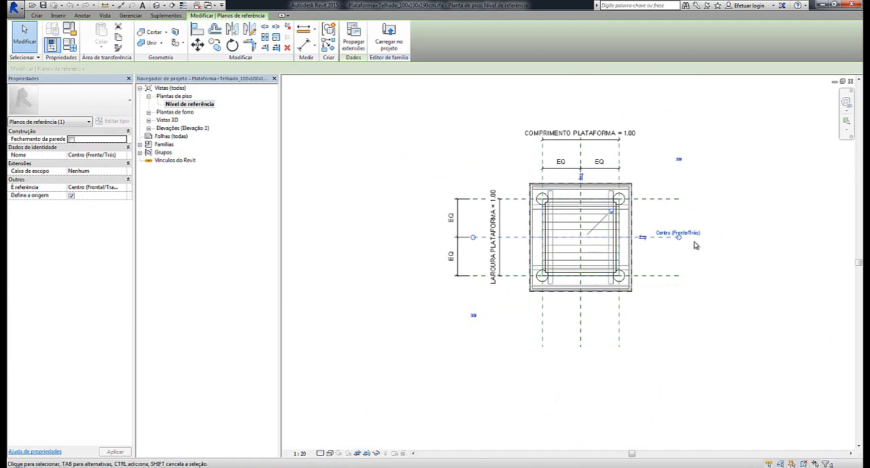
scroll(694, 245, "up", 2)
left_click(545, 126)
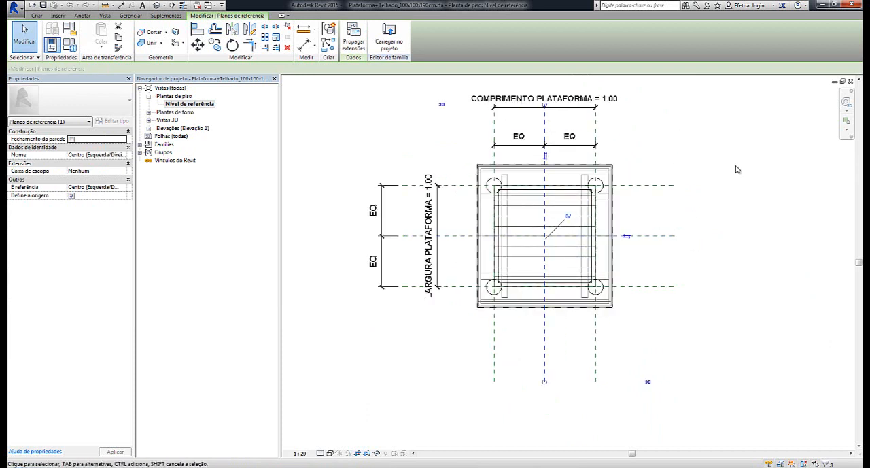
scroll(735, 171, "down", 3)
scroll(709, 212, "up", 3)
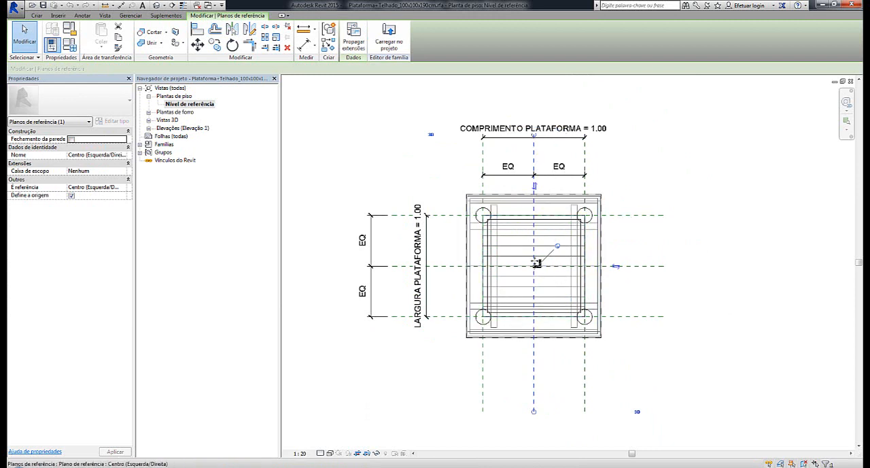
left_click(777, 141)
scroll(777, 140, "down", 2)
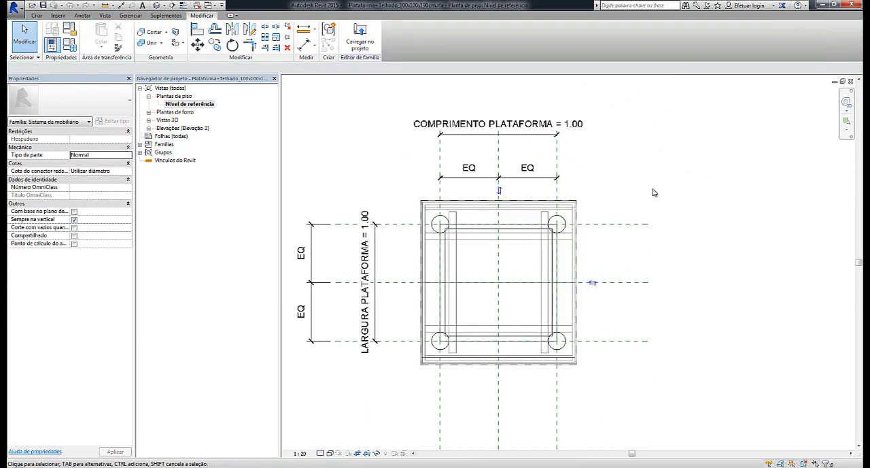
scroll(654, 191, "up", 1)
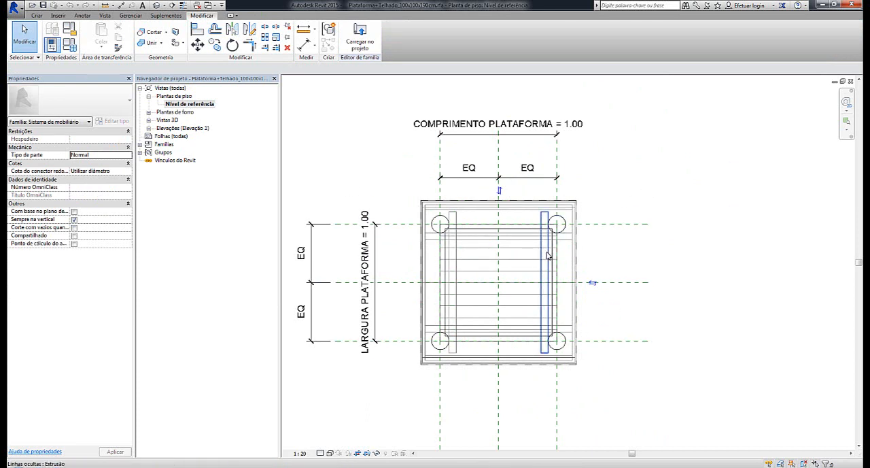
scroll(633, 161, "down", 1)
middle_click_drag(632, 162, 639, 186)
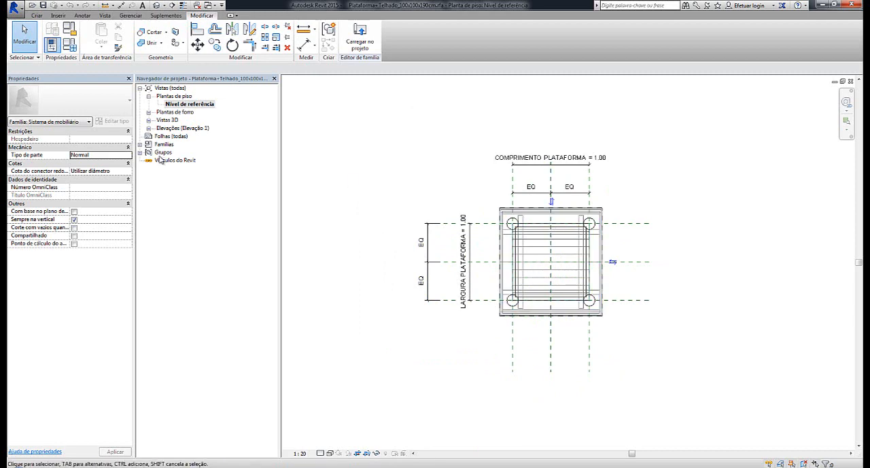
Open the Frente elevation of the platform family and examine its labelled height, thickness and support-distance dimensions
left_click(148, 128)
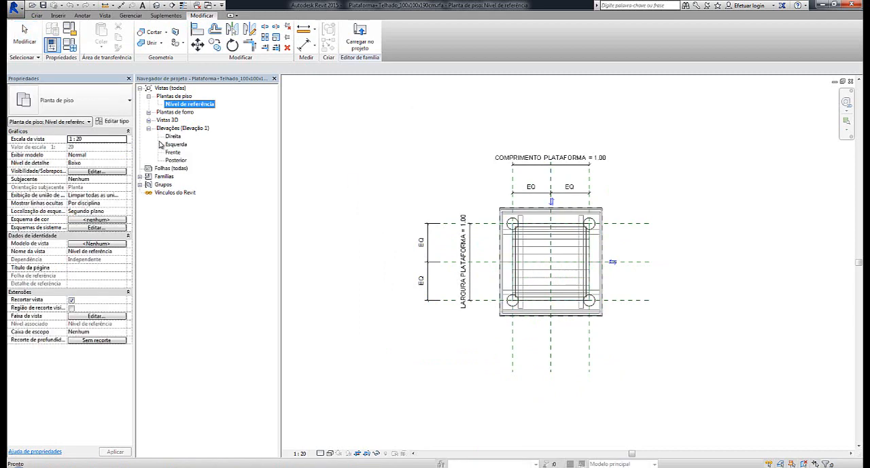
double_click(170, 152)
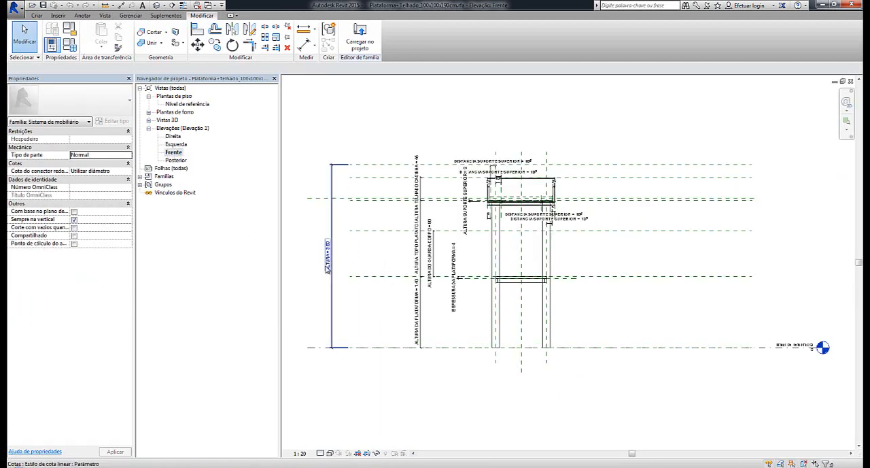
scroll(378, 255, "down", 1)
scroll(516, 315, "down", 1)
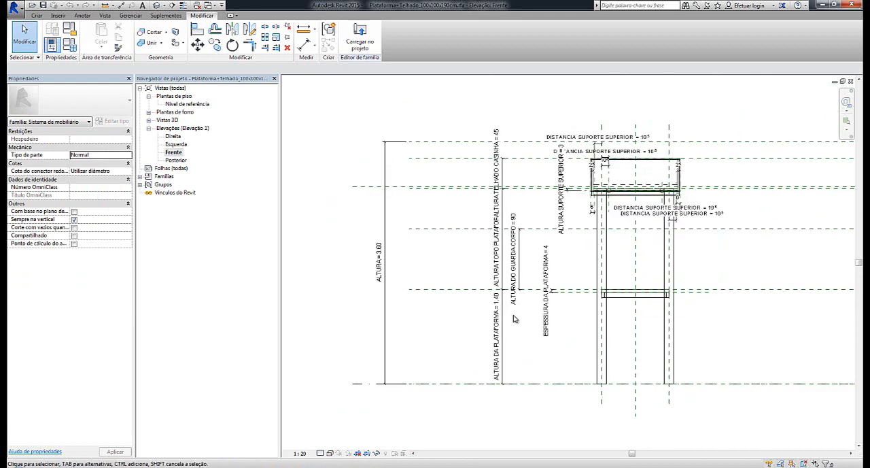
scroll(585, 188, "down", 1)
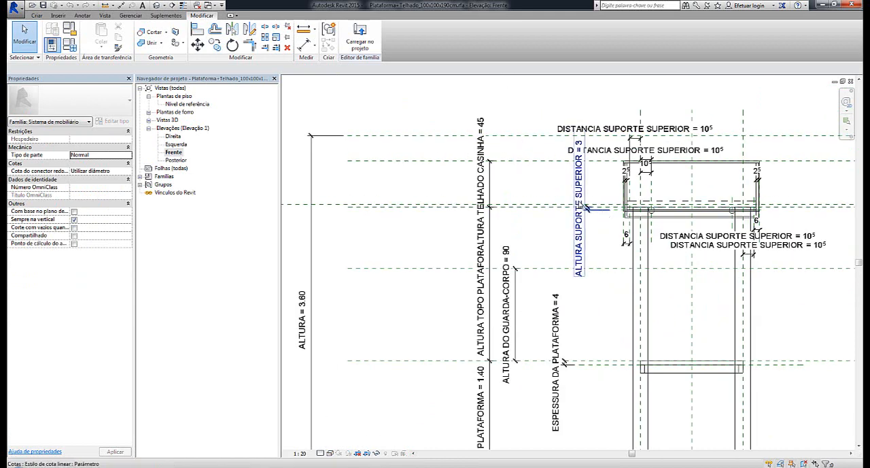
scroll(586, 207, "down", 4)
scroll(599, 275, "up", 5)
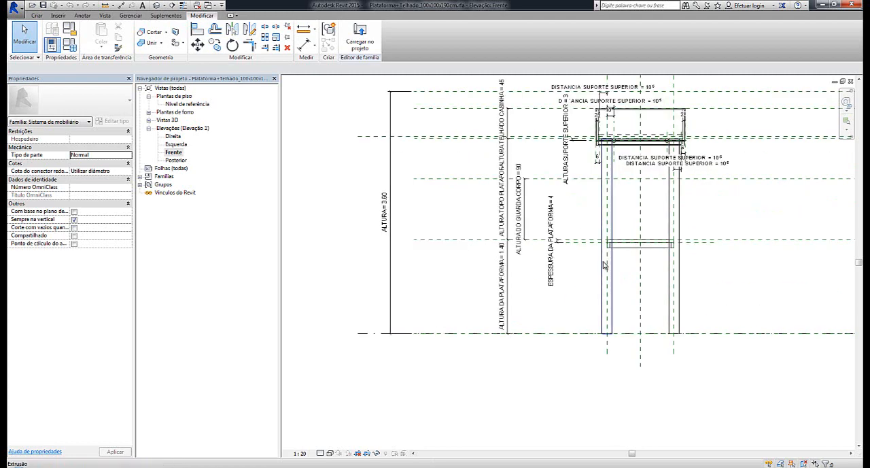
scroll(576, 92, "up", 3)
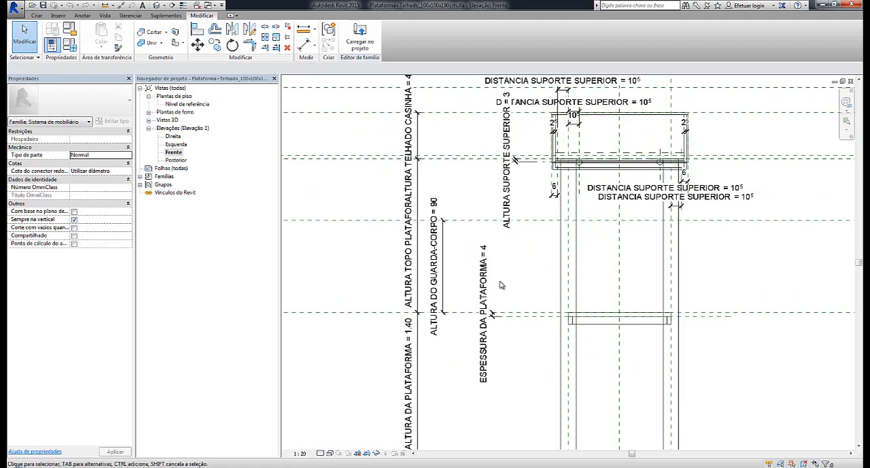
scroll(511, 273, "down", 3)
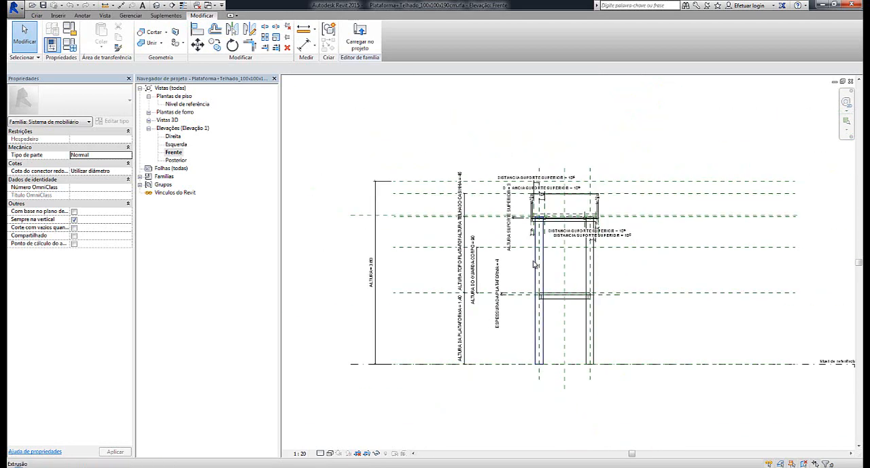
Show the platform family in the default 3D view, and close it to return to C-001 Play Jumbo
left_click(156, 5)
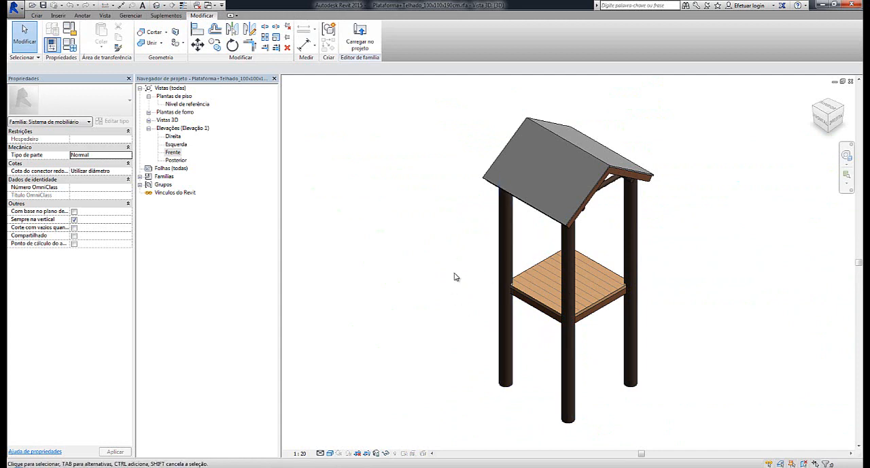
scroll(455, 276, "down", 1)
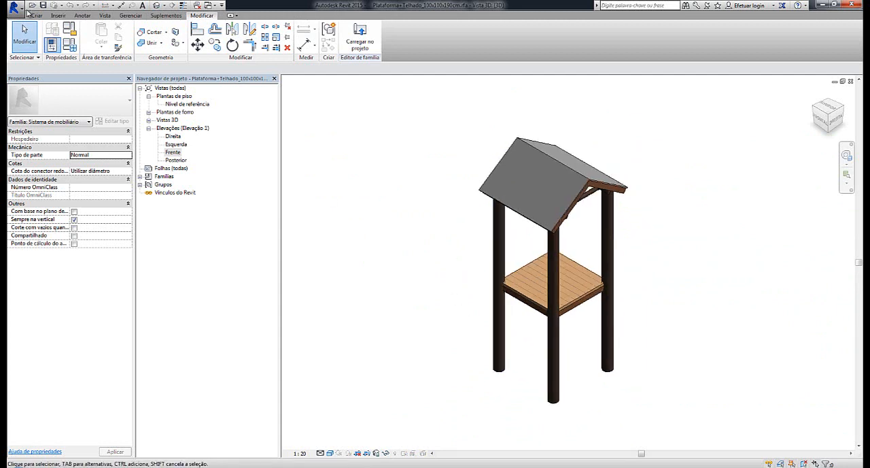
left_click(13, 7)
left_click(41, 430)
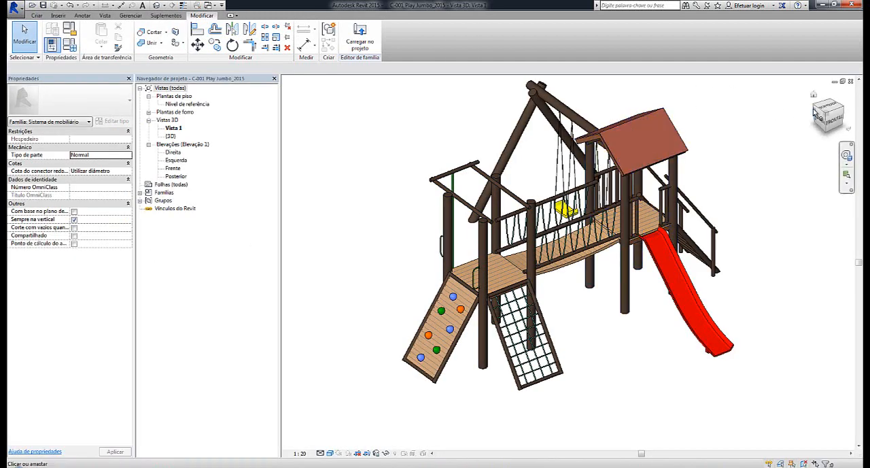
Check how the roofed platform's TELHADO material parameter is assigned in the Play Jumbo family
left_click(663, 121)
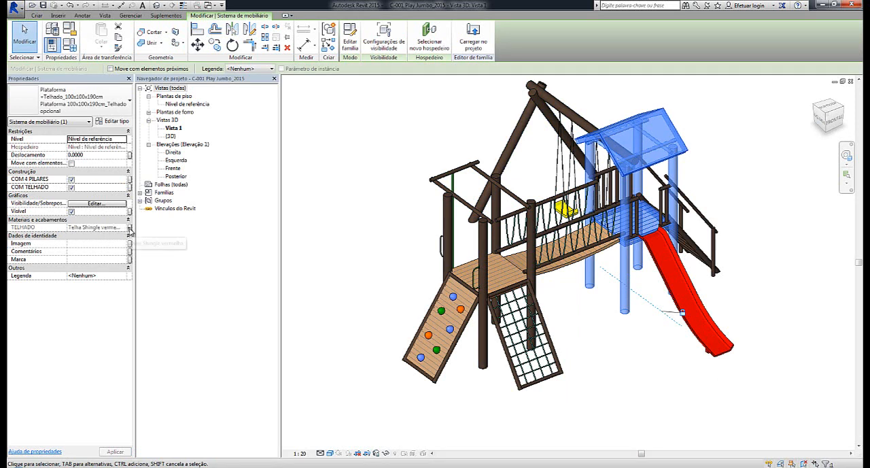
left_click(344, 157)
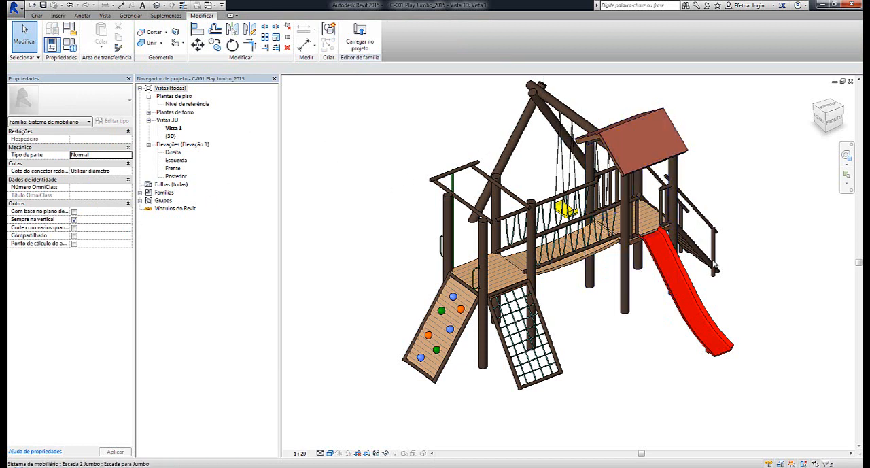
Open the red slide's Escorrega_210x45x170cm family for editing and display its Nível de referência floor plan
left_click(684, 313)
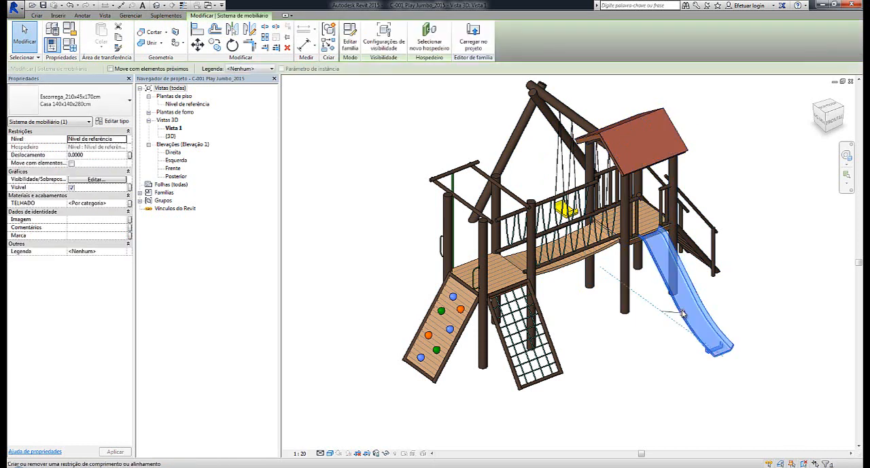
left_click(351, 48)
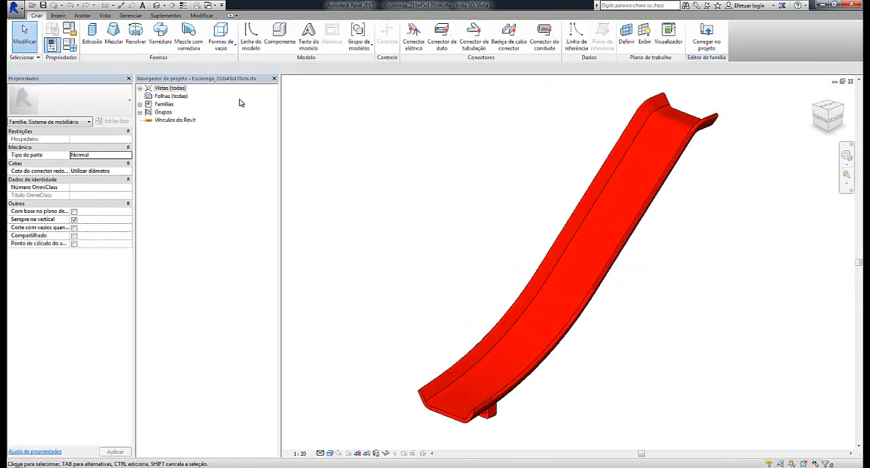
left_click(138, 90)
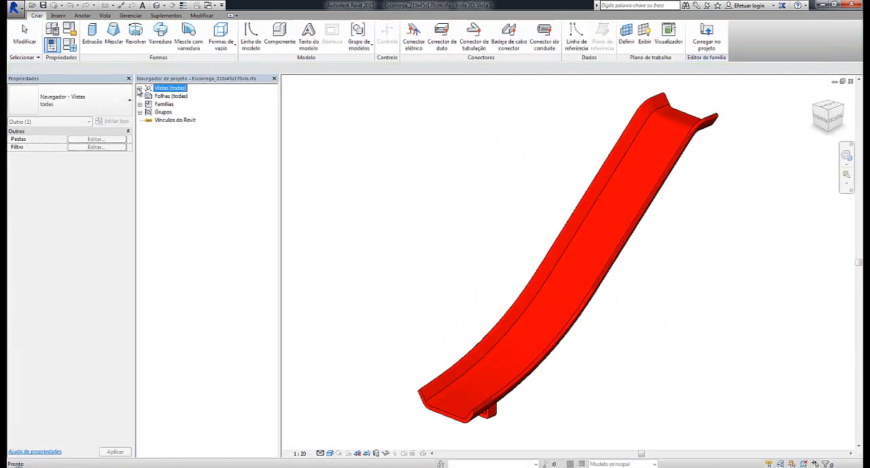
left_click(139, 89)
left_click(149, 96)
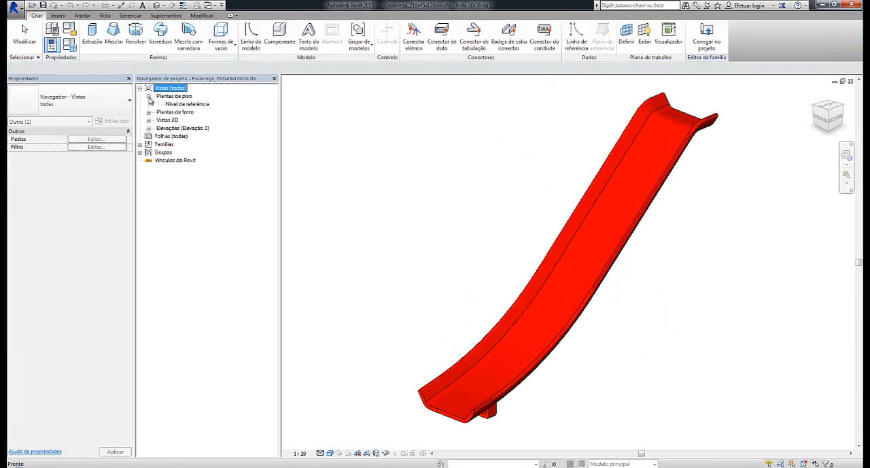
double_click(178, 104)
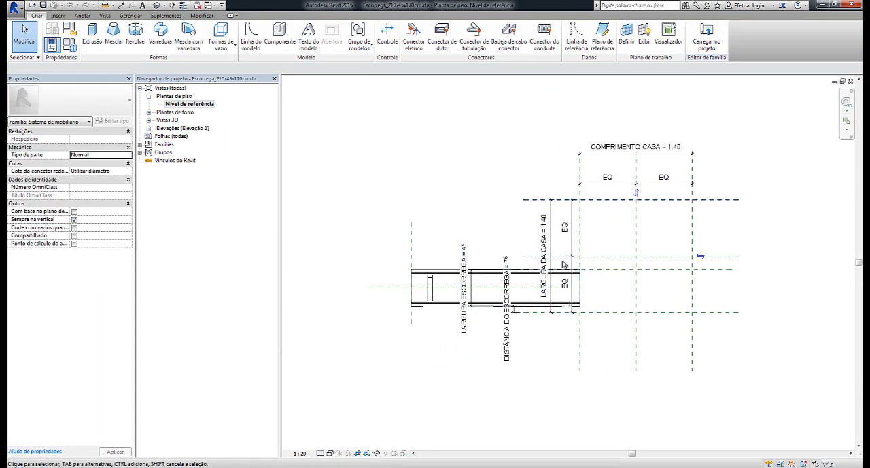
Inspect the slide plan's labelled width and distance dimensions and the Esquerda reference plane at the slide's upper end
scroll(713, 170, "up", 2)
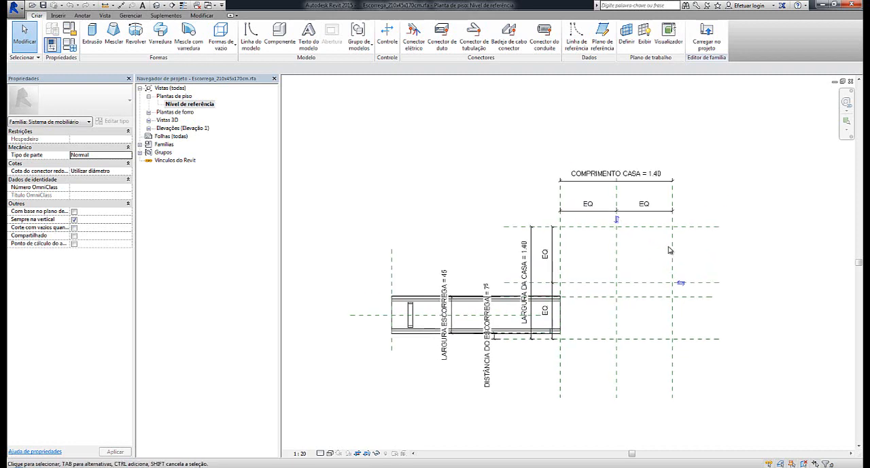
middle_click_drag(664, 323, 671, 228)
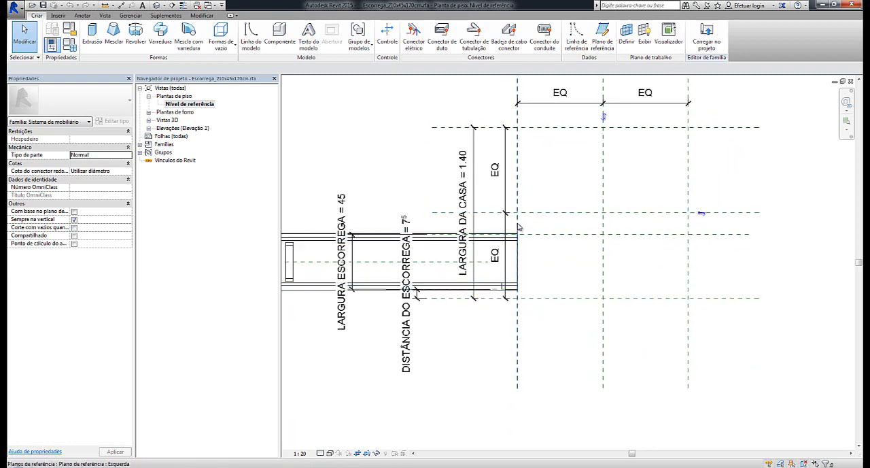
scroll(520, 281, "down", 3)
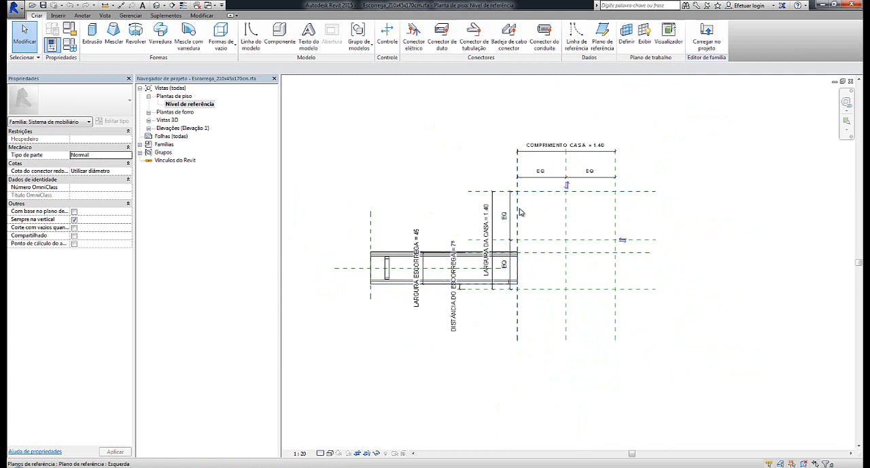
scroll(513, 281, "up", 2)
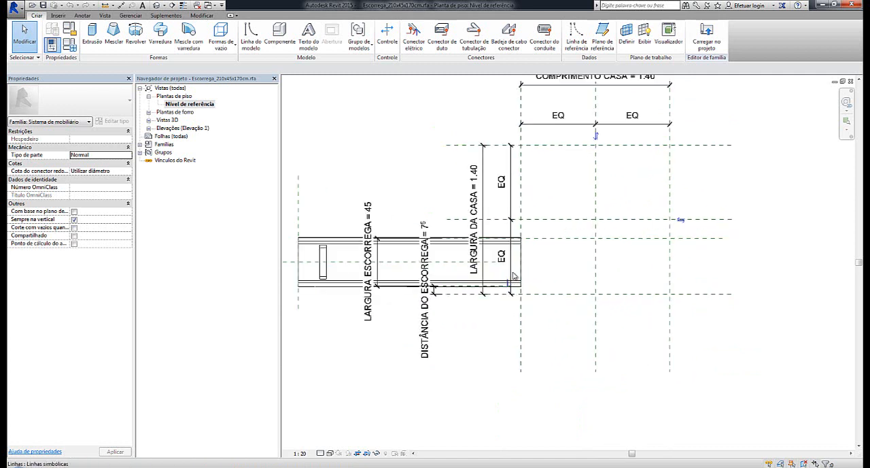
left_click(521, 198)
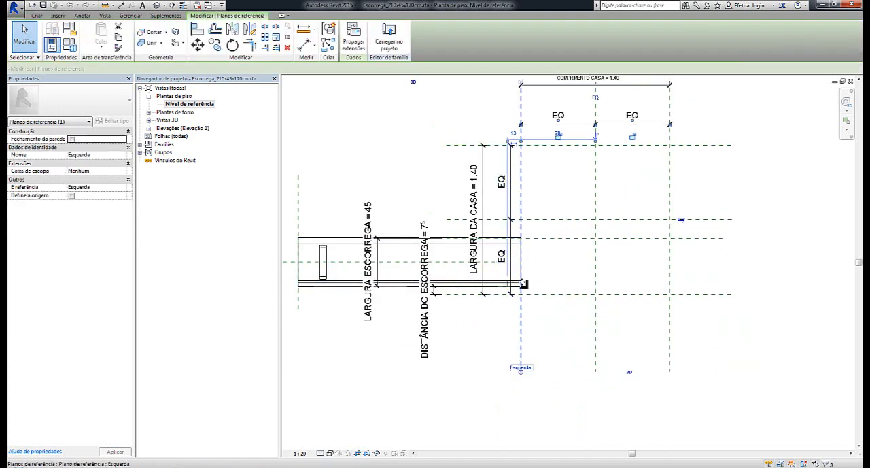
scroll(549, 338, "up", 2)
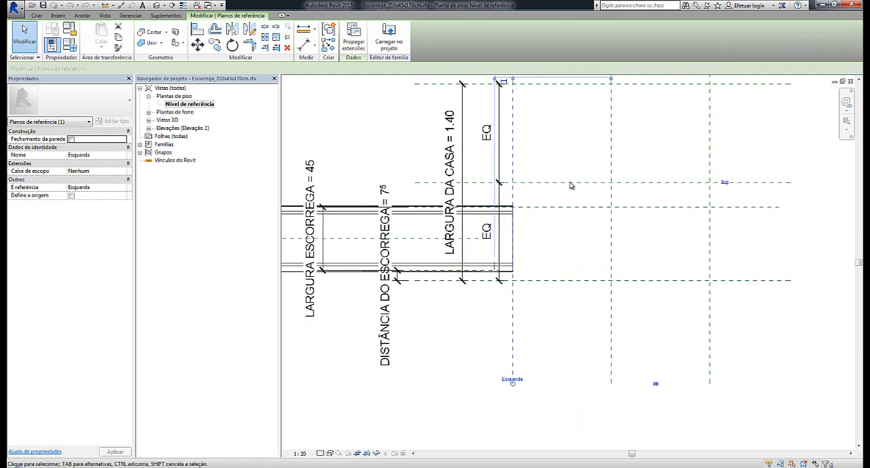
scroll(555, 192, "down", 4)
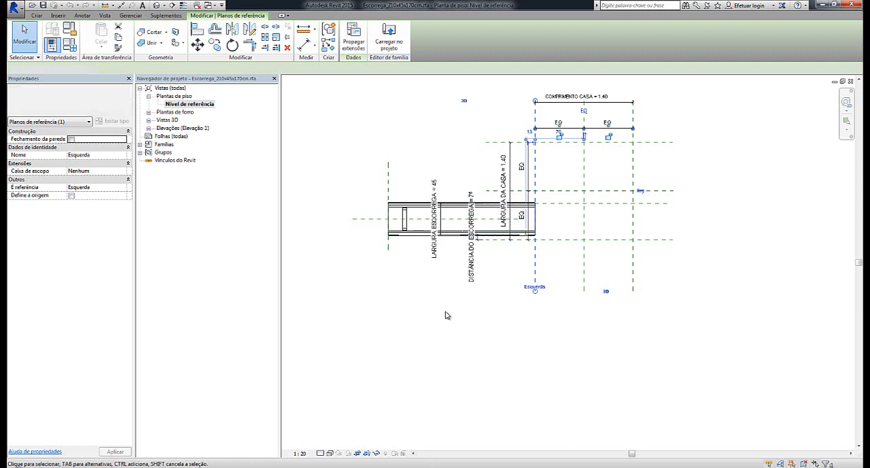
key("Escape")
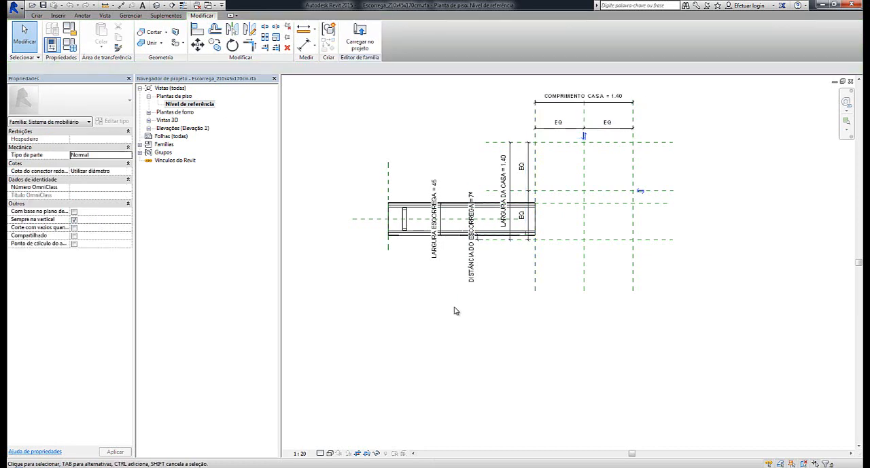
Review the slide plan as a whole, and close the slide family to return to C-001 Play Jumbo
middle_click_drag(661, 286, 593, 326)
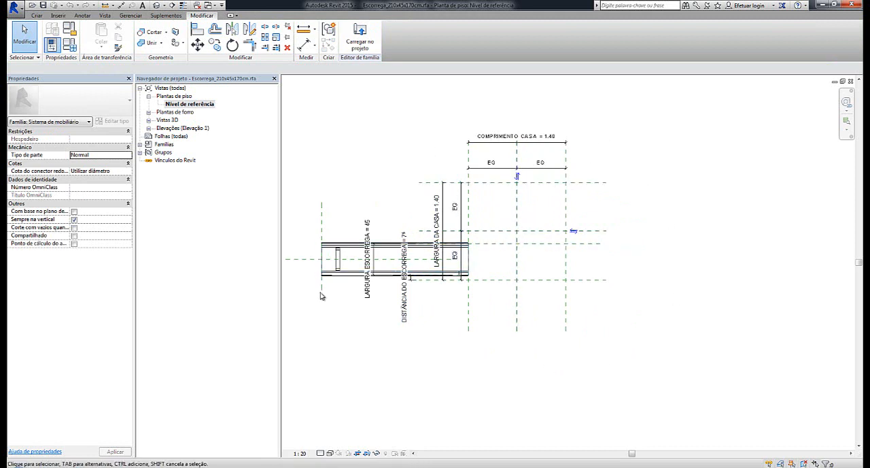
scroll(659, 298, "down", 2)
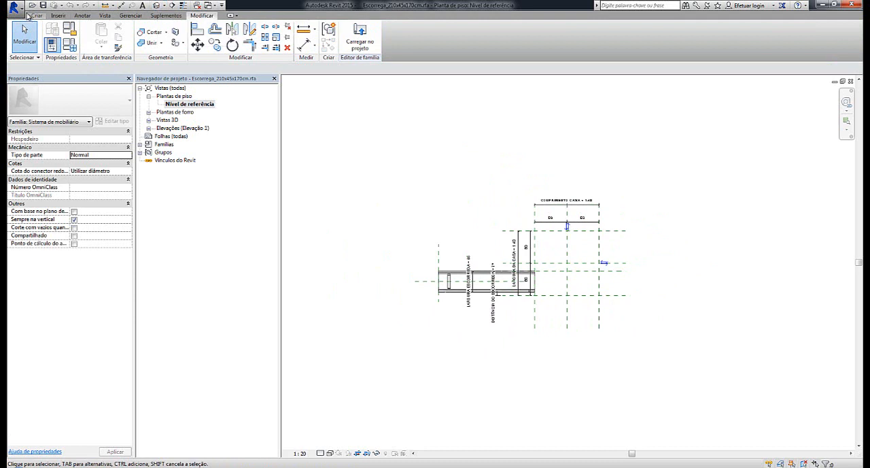
left_click(14, 9)
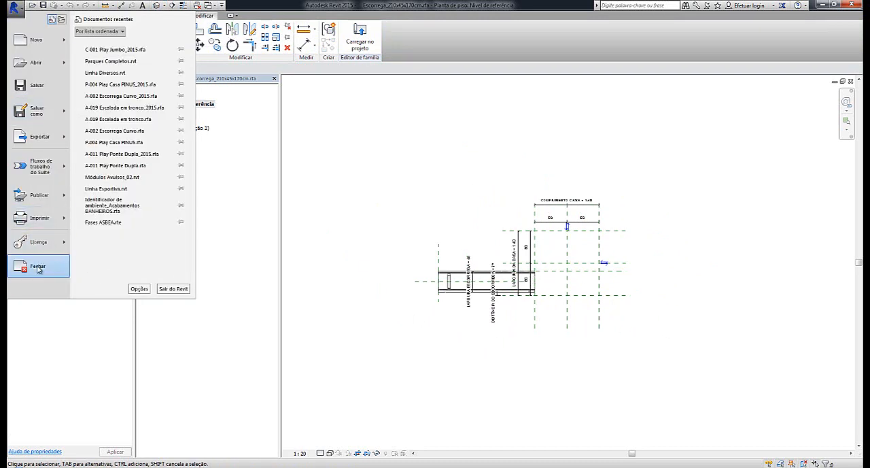
left_click(37, 266)
left_click(449, 244)
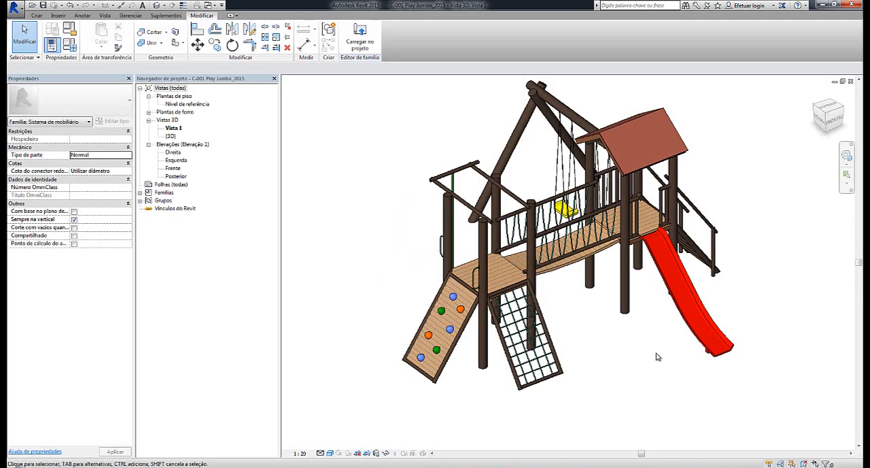
Examine the Play Jumbo's stair and double swing in 3D from several sides, including a close look at the swing seats
middle_click_drag(657, 356, 620, 347)
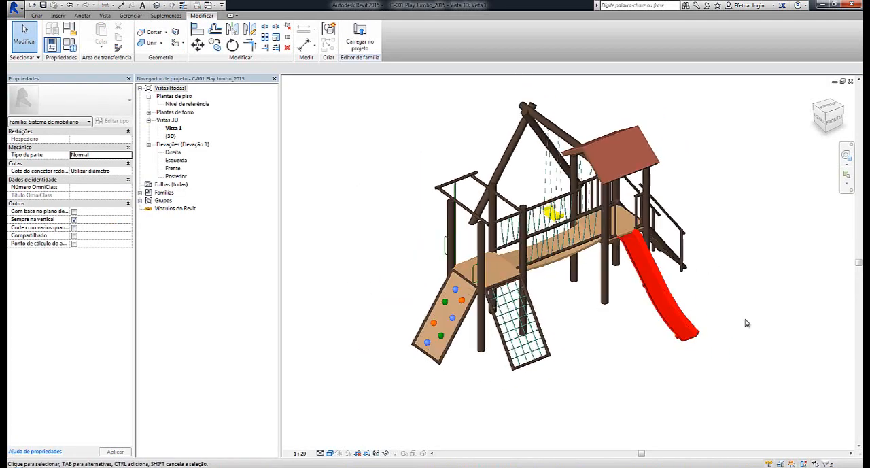
middle_click_drag(756, 334, 552, 288, "shift")
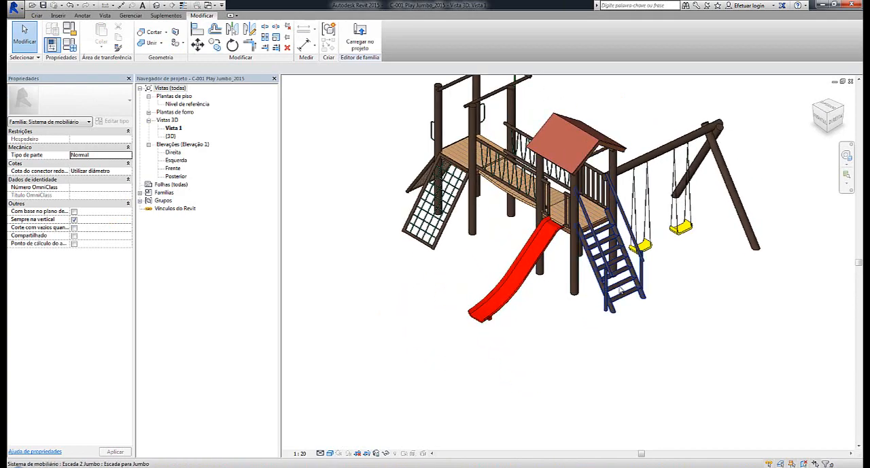
middle_click_drag(624, 321, 680, 326, "shift")
left_click(670, 291)
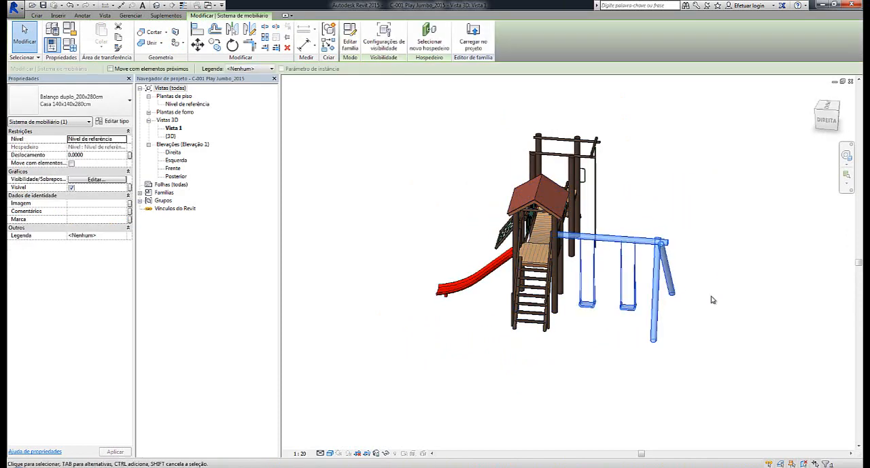
middle_click_drag(711, 299, 673, 311, "shift")
scroll(556, 343, "up", 3)
left_click(557, 343)
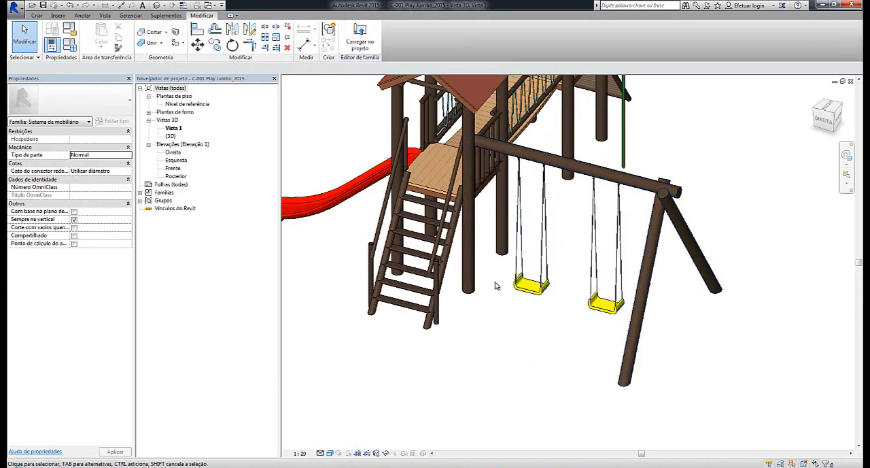
scroll(558, 305, "down", 2)
middle_click_drag(558, 306, 520, 314, "shift")
scroll(521, 313, "up", 5)
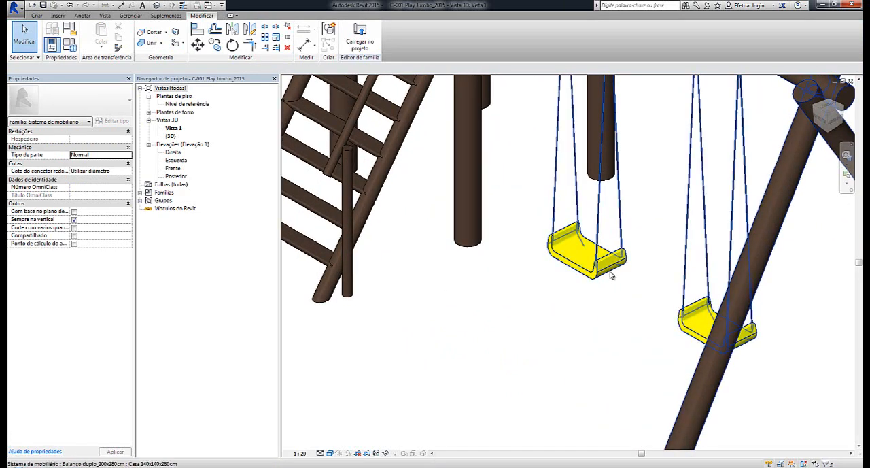
scroll(611, 274, "down", 4)
middle_click_drag(600, 283, 719, 300, "shift")
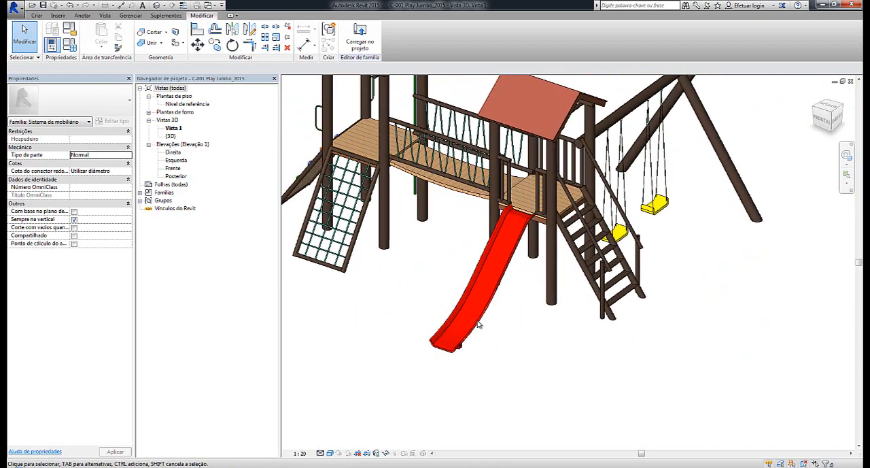
Examine the slide's lower end and the climbing wall with coloured holds up close, and view the complete play set in 3D
scroll(478, 325, "down", 4)
middle_click_drag(503, 334, 635, 332, "shift")
scroll(610, 335, "up", 5)
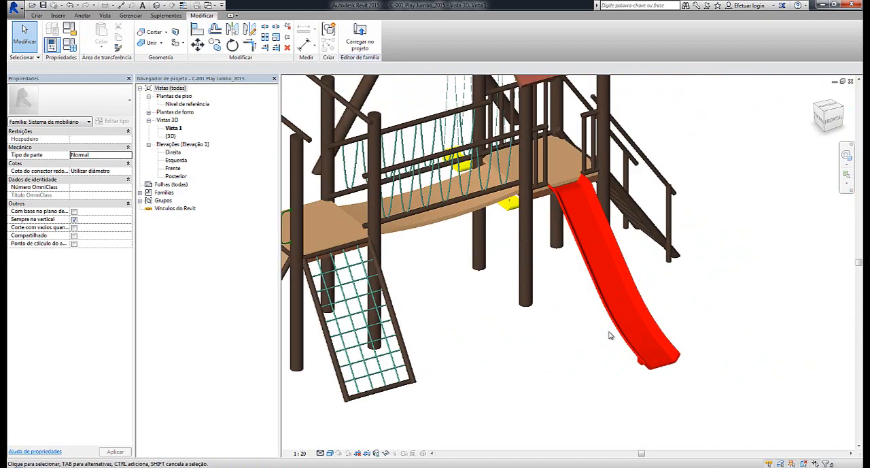
scroll(610, 336, "up", 5)
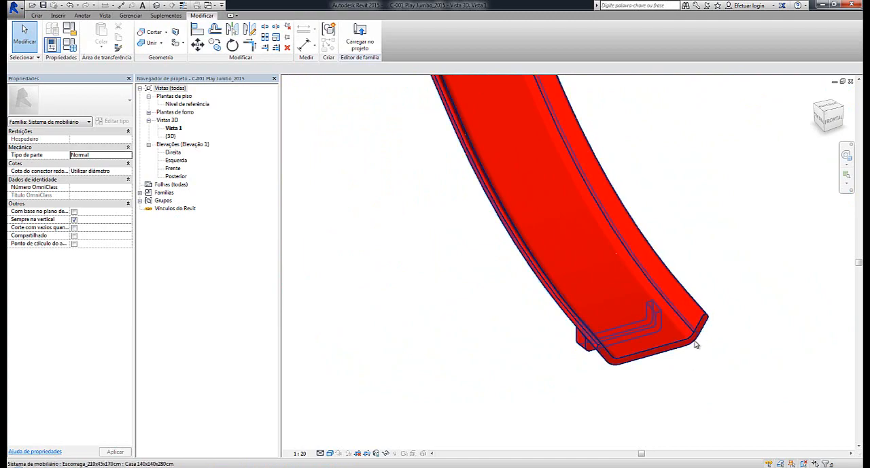
scroll(714, 334, "down", 6)
middle_click_drag(714, 334, 586, 390, "shift")
scroll(614, 373, "up", 6)
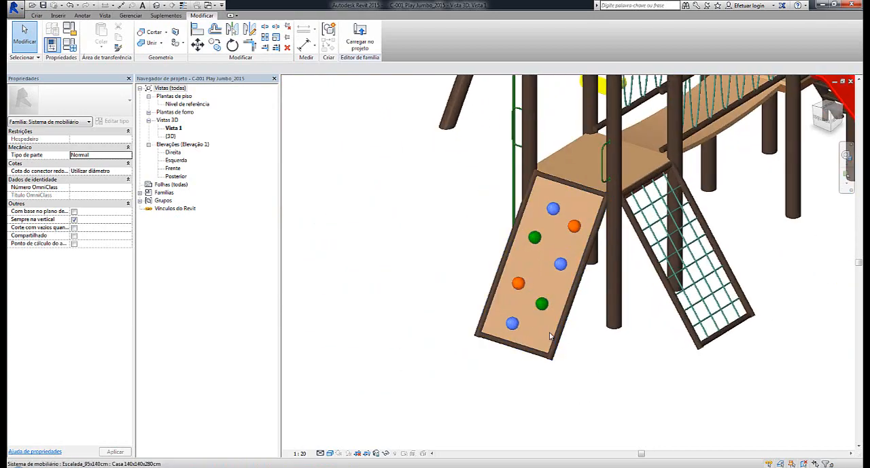
middle_click_drag(551, 336, 546, 270, "shift")
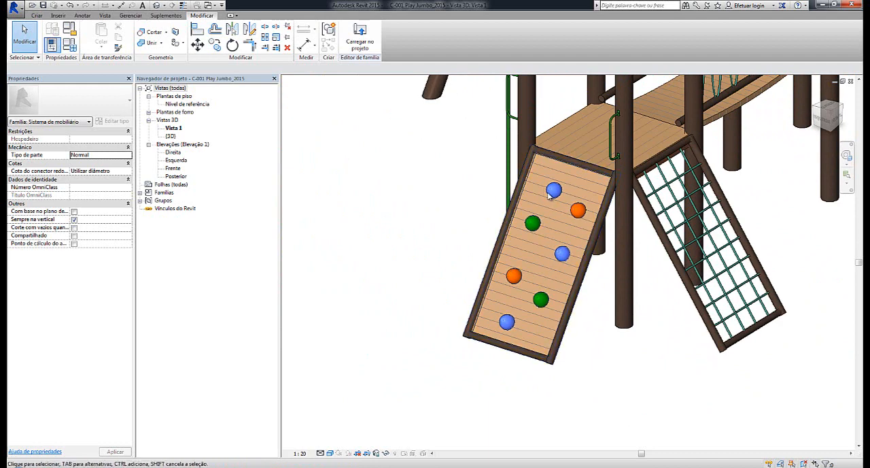
scroll(578, 285, "down", 5)
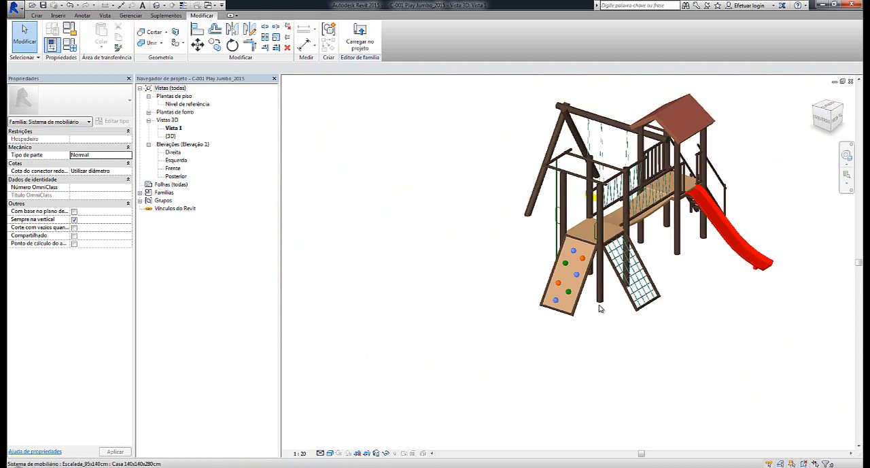
middle_click_drag(601, 307, 535, 363, "shift")
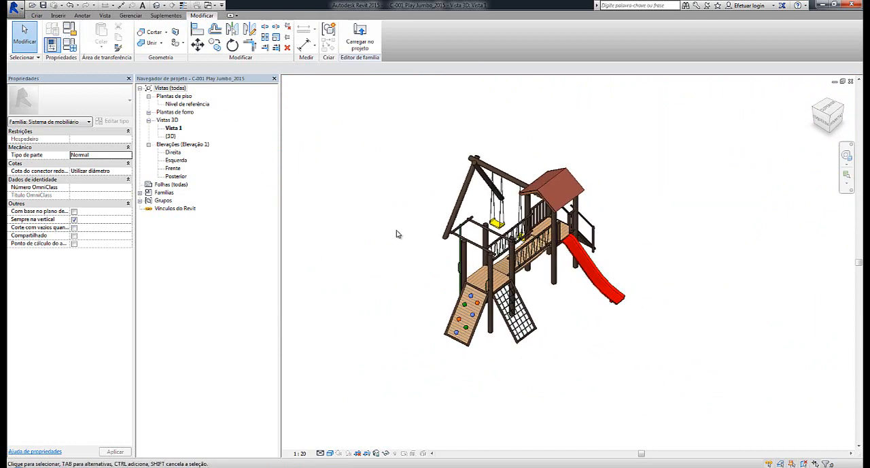
middle_click_drag(404, 236, 427, 212)
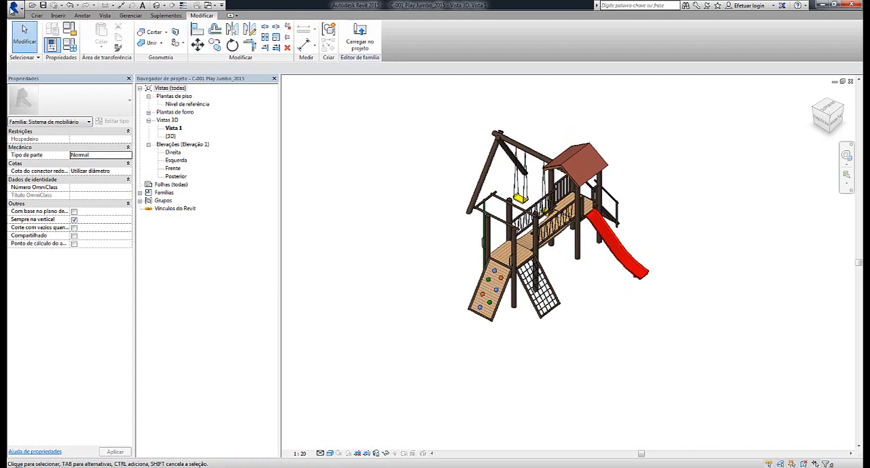
Open the Play Jumbo's Nível de referência floor plan and delete the Escalada_95x140cm climbing wall module
double_click(185, 104)
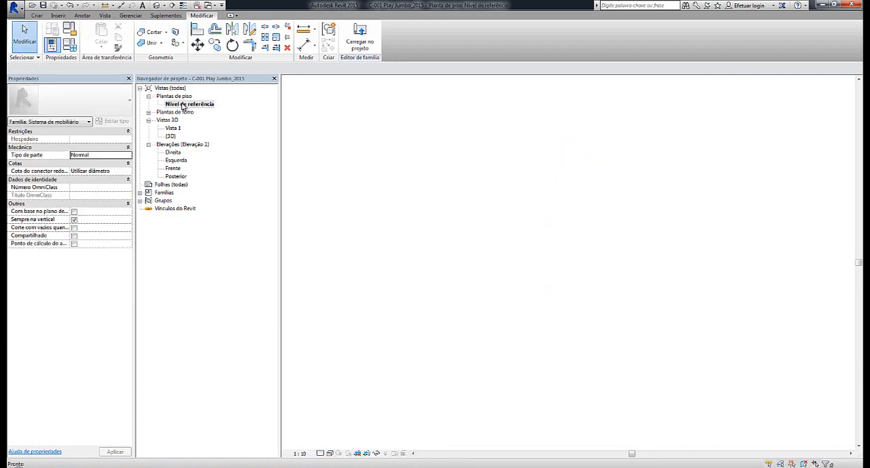
mouse_move(520, 350)
middle_mouse_down()
mouse_move(579, 275)
mouse_move(585, 335)
middle_mouse_up()
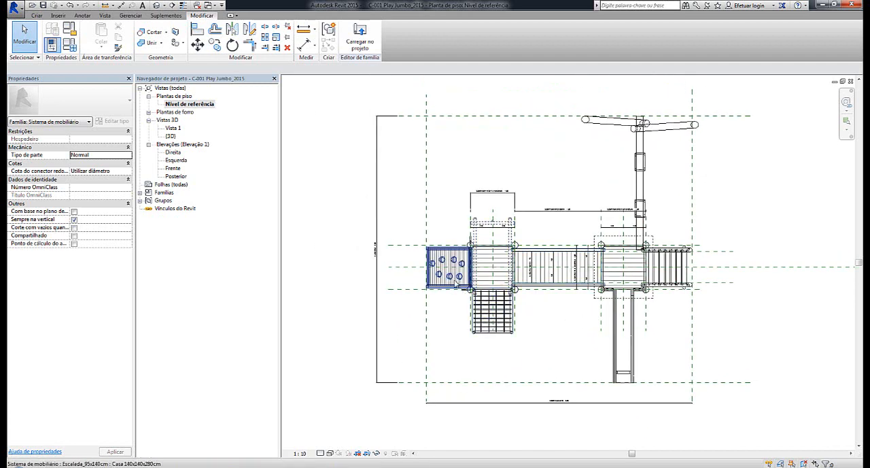
left_click(456, 284)
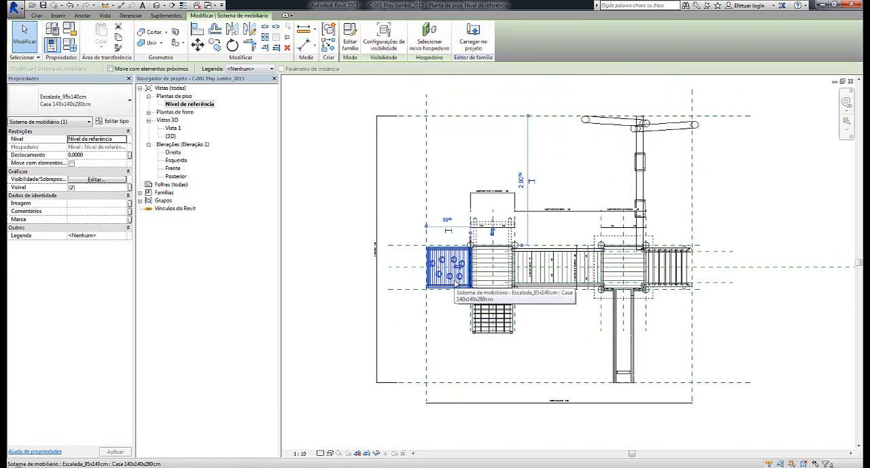
key("Escape")
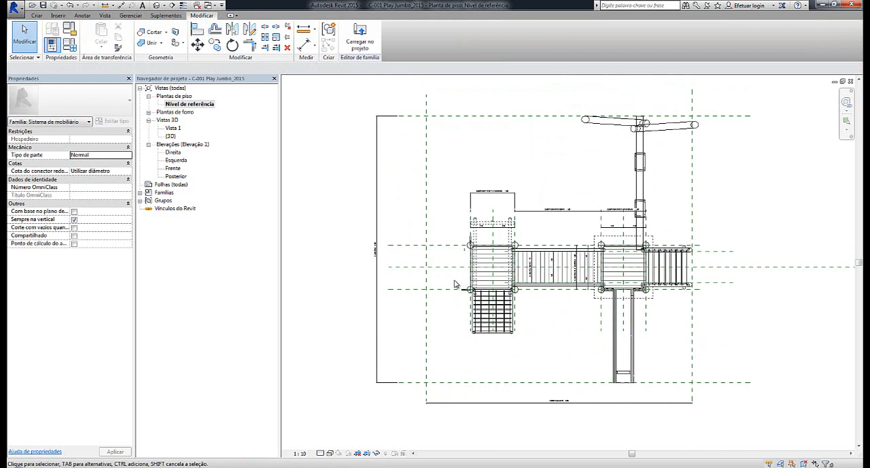
Place another Ponte pensil_70x195x140cm bridge on the free side of the fire-pole platform, centred on it opposite the existing bridge
left_click(547, 267)
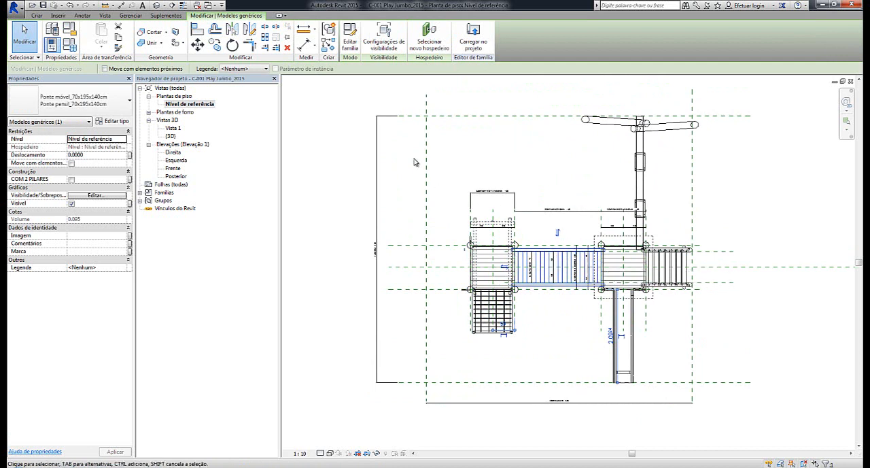
left_click(329, 46)
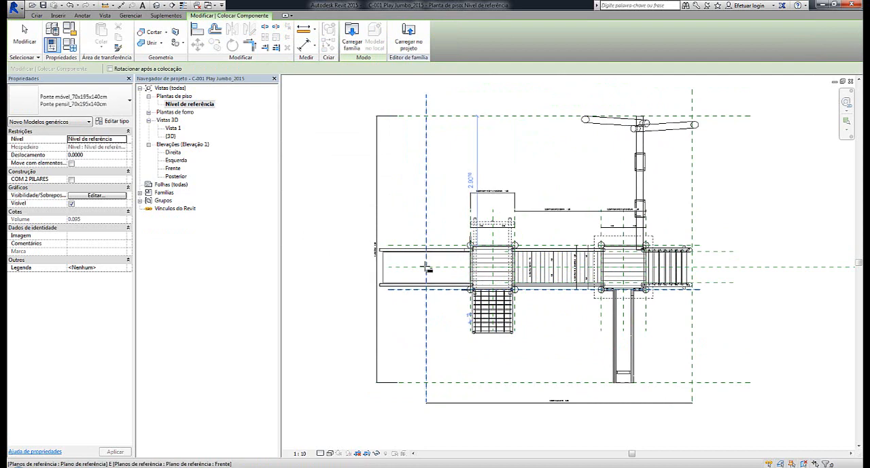
scroll(408, 270, "up", 3)
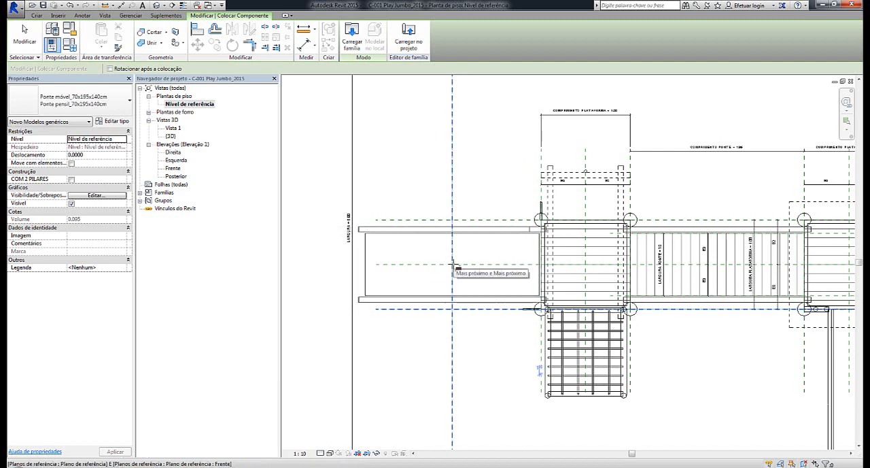
scroll(559, 266, "up", 3)
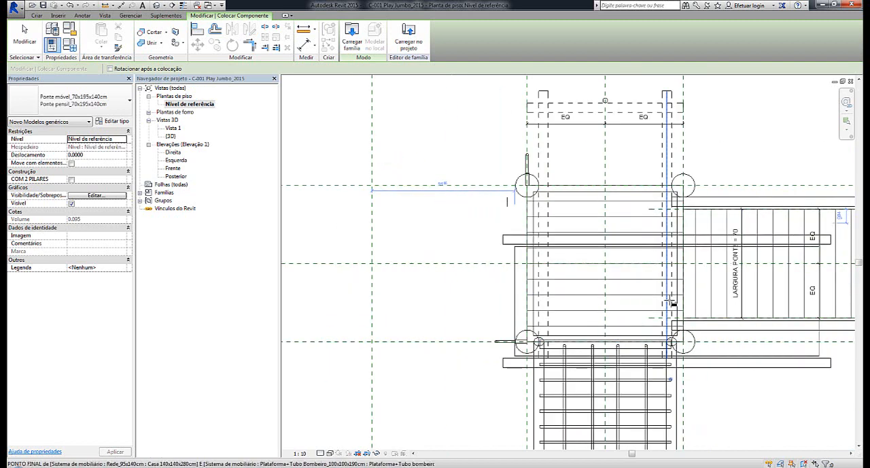
left_click(380, 268)
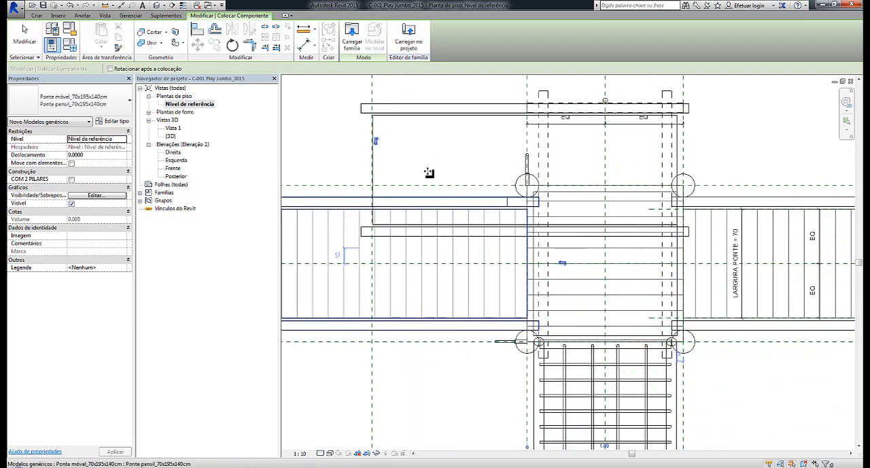
Finish placing bridges and examine the play set with its added bridge in 3D from several sides
left_click(158, 5)
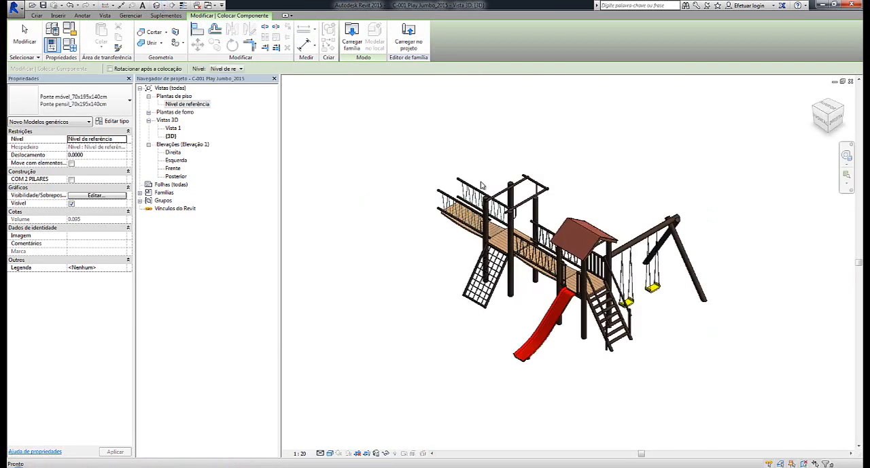
middle_click_drag(586, 287, 442, 391, "shift")
key("Escape")
key("Escape")
middle_click_drag(384, 244, 464, 339, "shift")
scroll(464, 349, "up", 2)
scroll(466, 338, "down", 3)
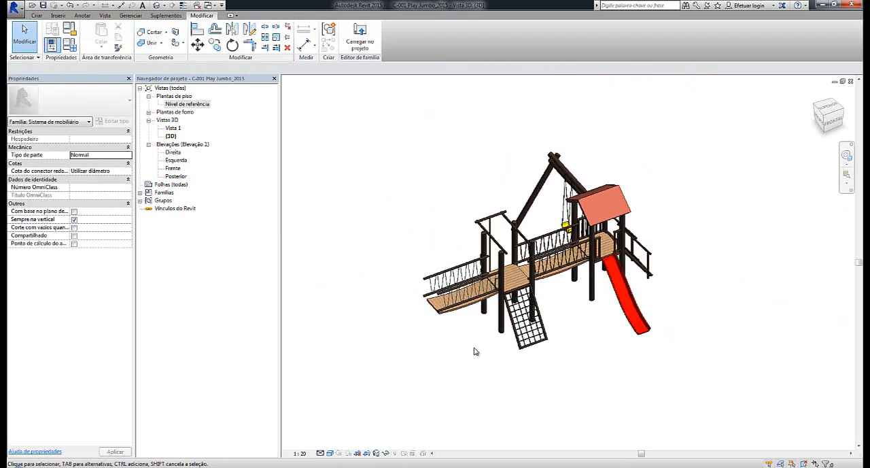
In the Nível de referência plan, mirror the net, added bridge and metal support without copying, across a diagonal axis drawn through the fire-pole platform's shared corner post
left_click(546, 331)
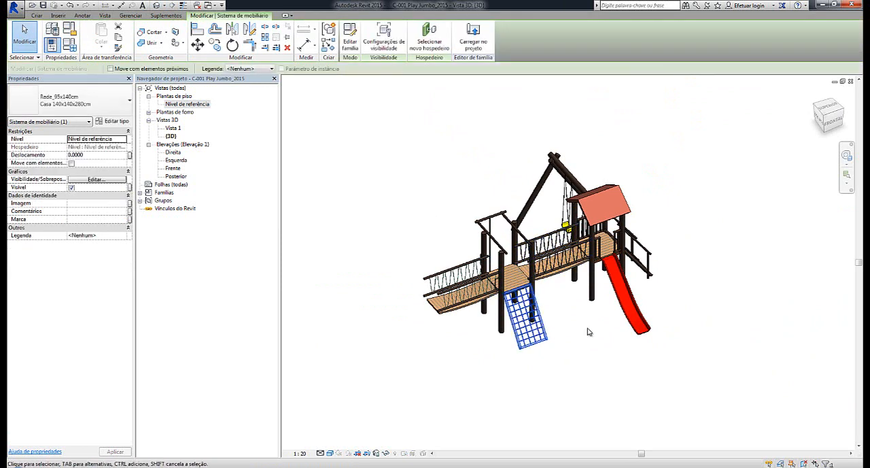
double_click(196, 106)
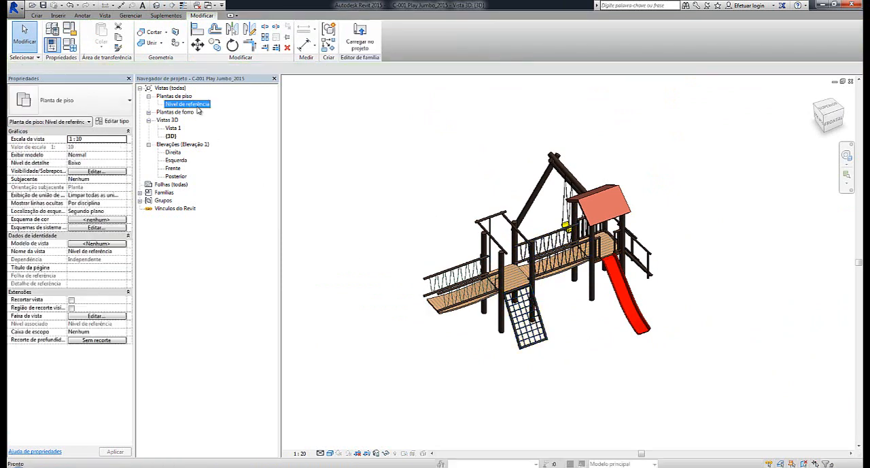
scroll(469, 211, "down", 4)
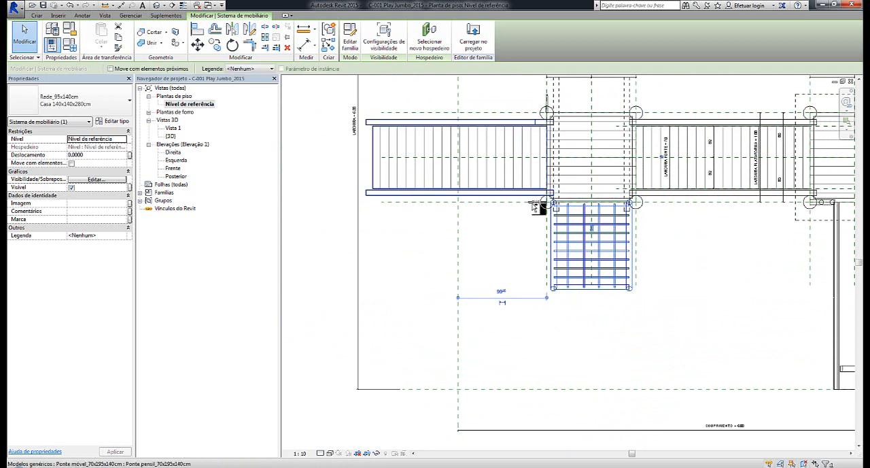
left_click(537, 205, "ctrl")
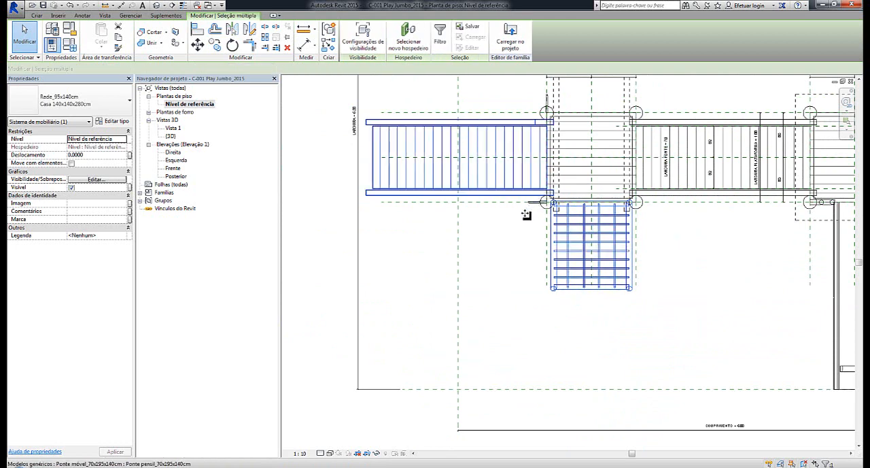
scroll(531, 211, "up", 3)
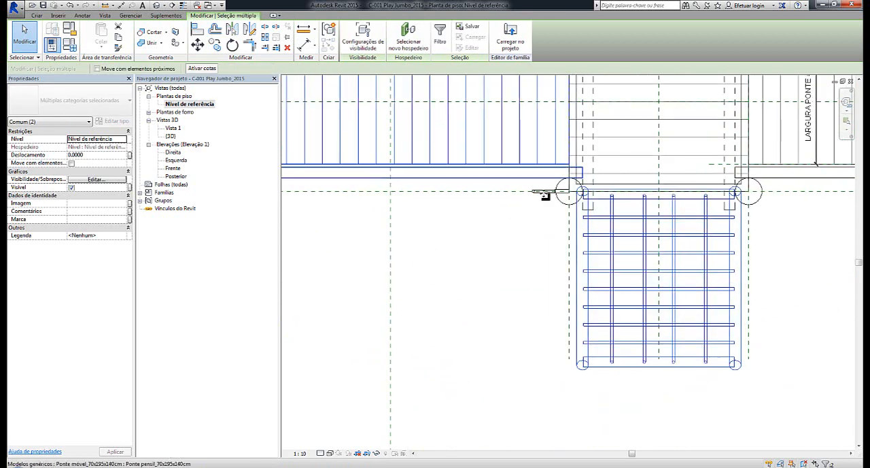
left_click(543, 198, "ctrl")
scroll(488, 261, "down", 3)
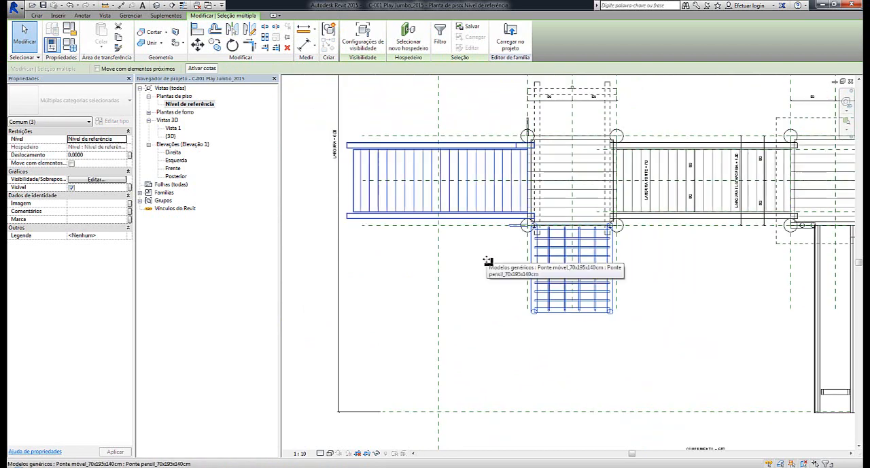
left_click(252, 30)
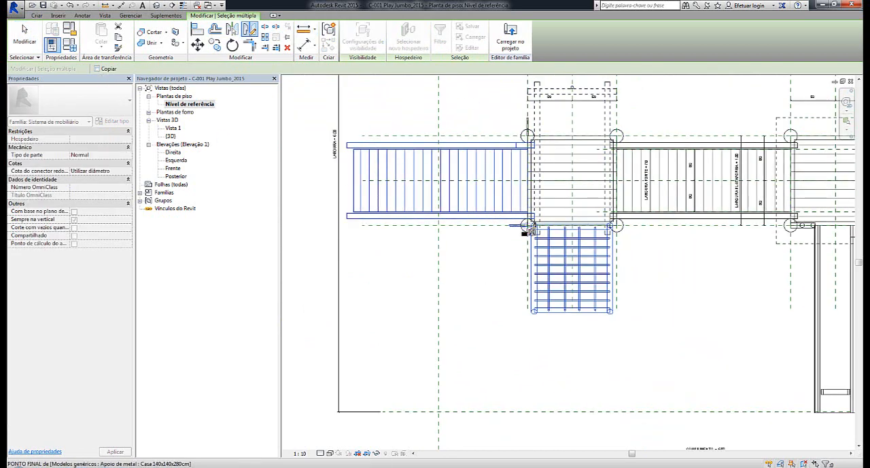
scroll(525, 225, "up", 5)
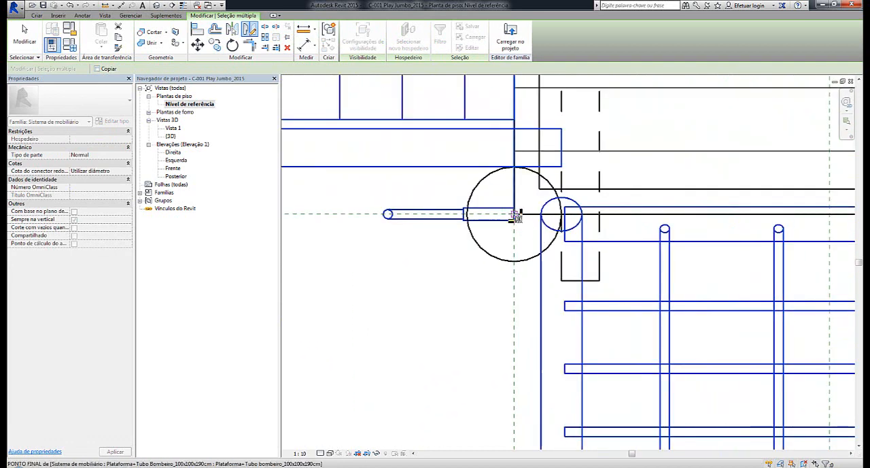
left_click(516, 214)
left_click(485, 247)
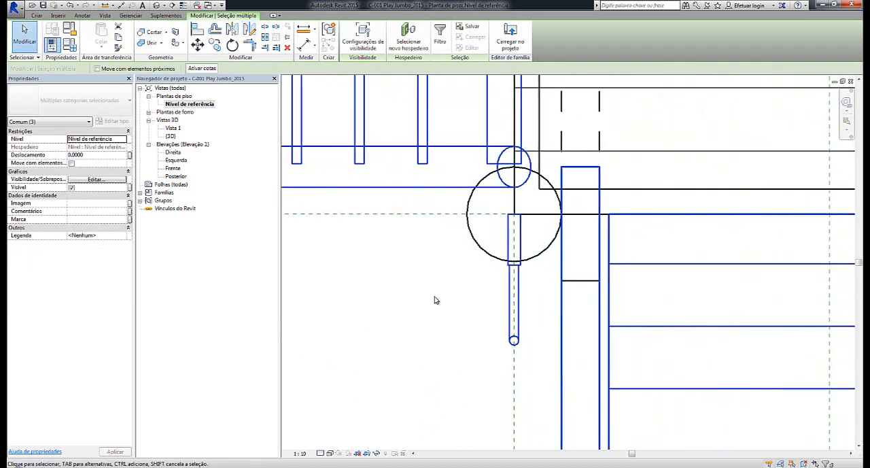
left_click(430, 305)
scroll(430, 304, "down", 4)
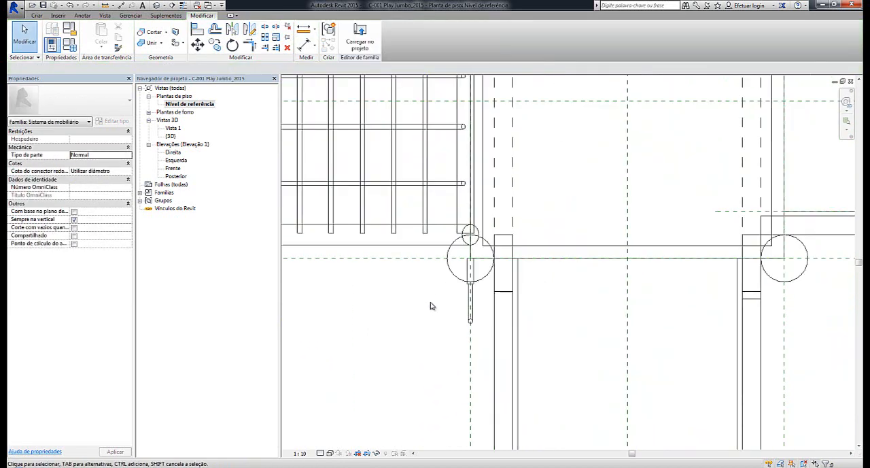
Examine the rearranged play set in 3D from several sides and distances, checking the positions of the net and the added bridge
left_click(157, 5)
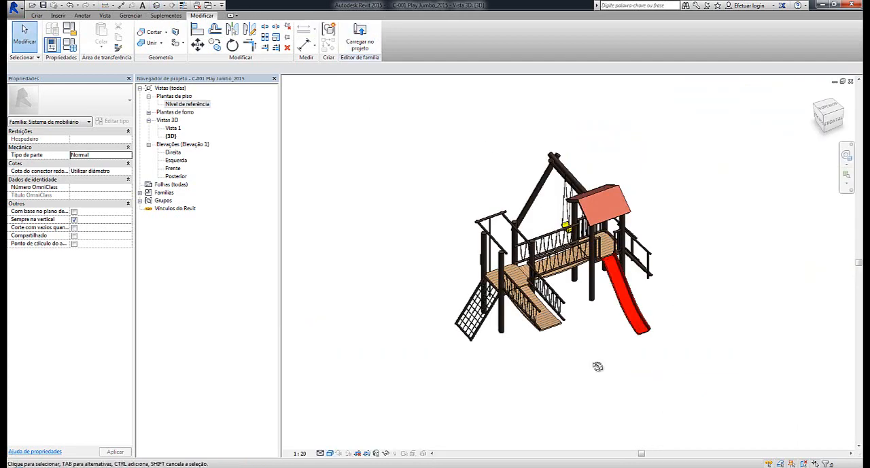
middle_click_drag(597, 367, 647, 335, "shift")
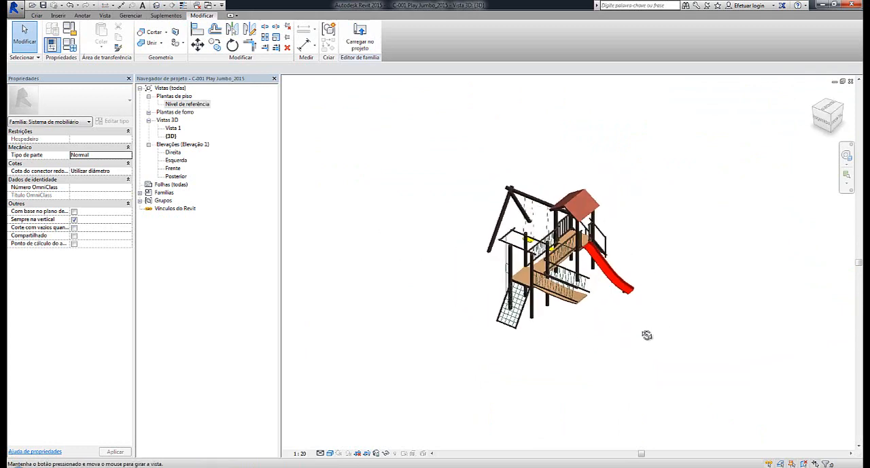
scroll(513, 246, "up", 4)
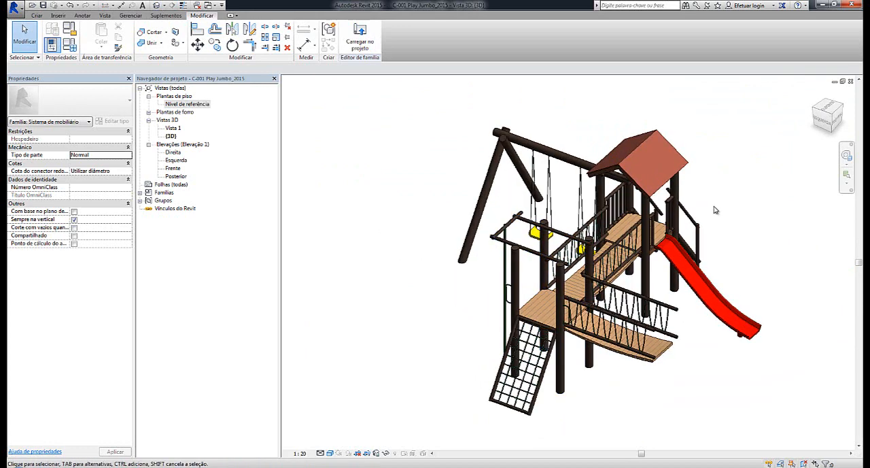
scroll(714, 210, "down", 3)
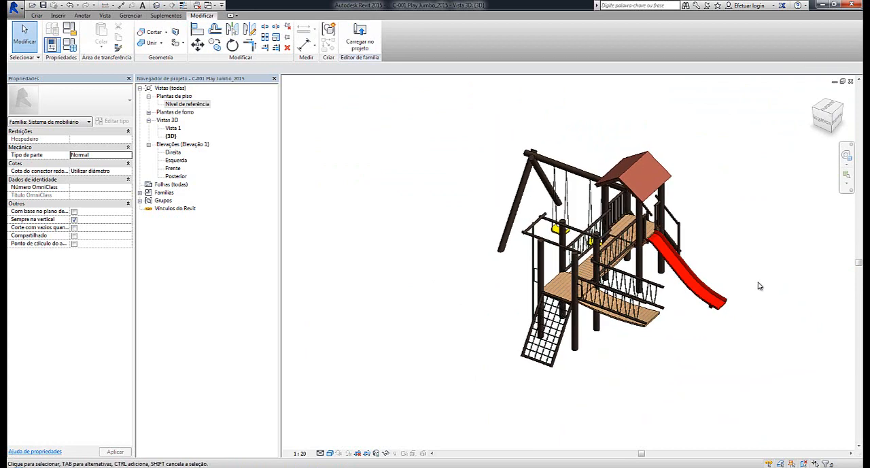
middle_click_drag(760, 287, 706, 300, "shift")
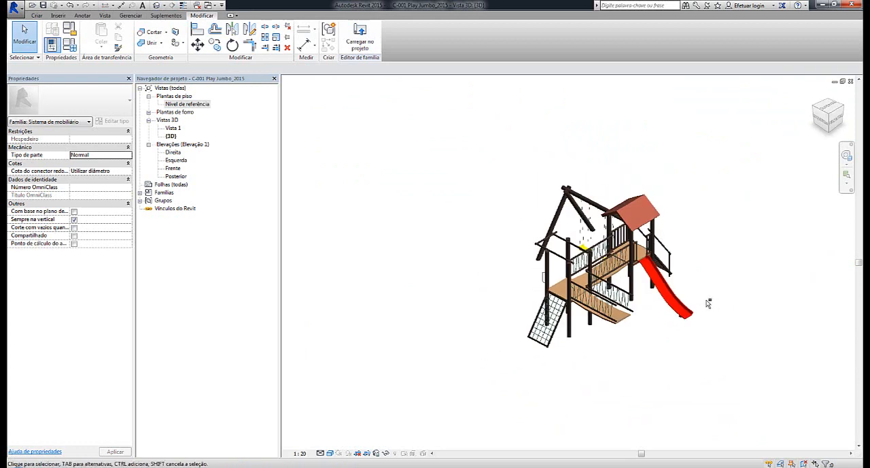
scroll(598, 278, "up", 4)
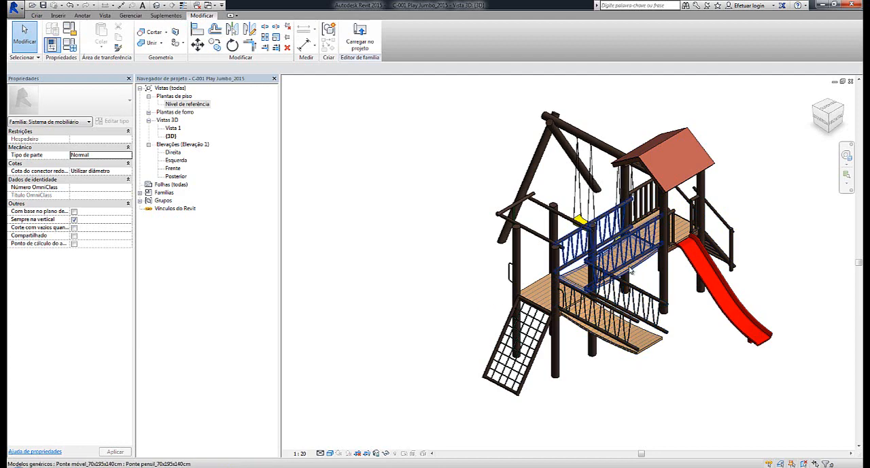
scroll(671, 359, "down", 2)
middle_click_drag(671, 359, 670, 326, "shift")
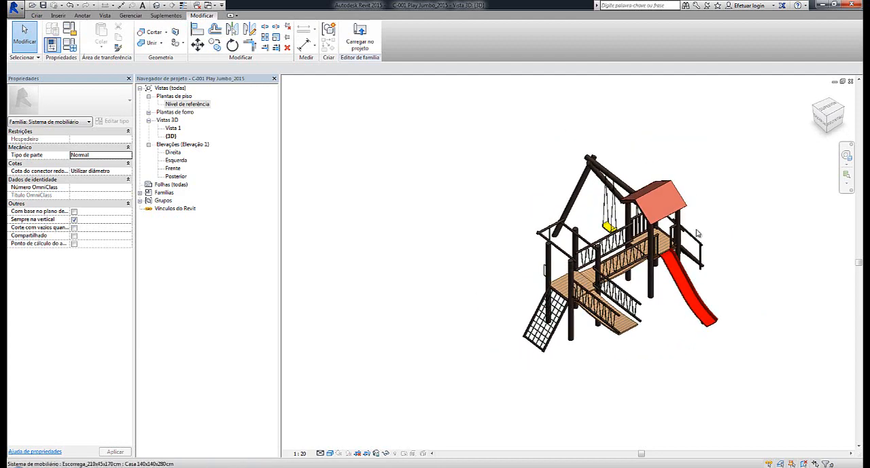
scroll(654, 302, "up", 2)
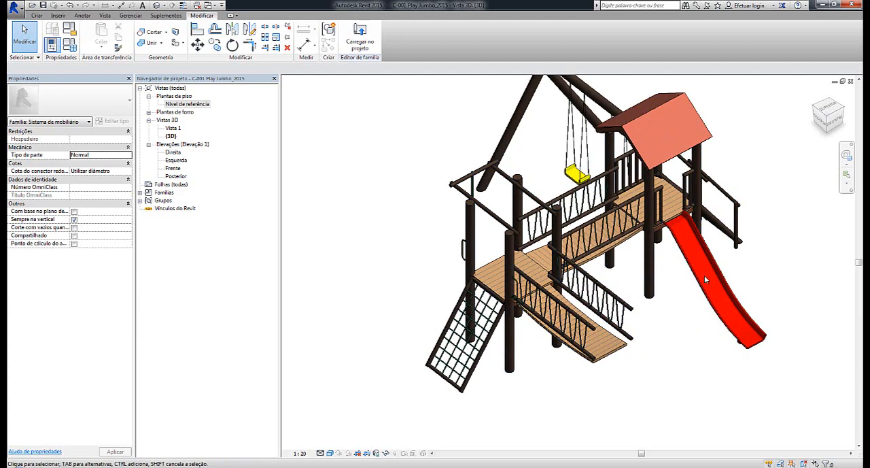
scroll(705, 275, "down", 3)
middle_click_drag(705, 275, 619, 285)
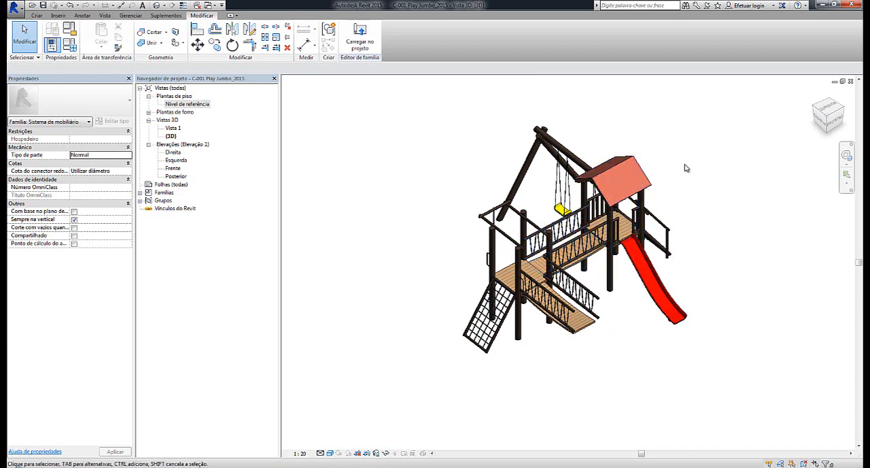
middle_click_drag(687, 168, 714, 218, "shift")
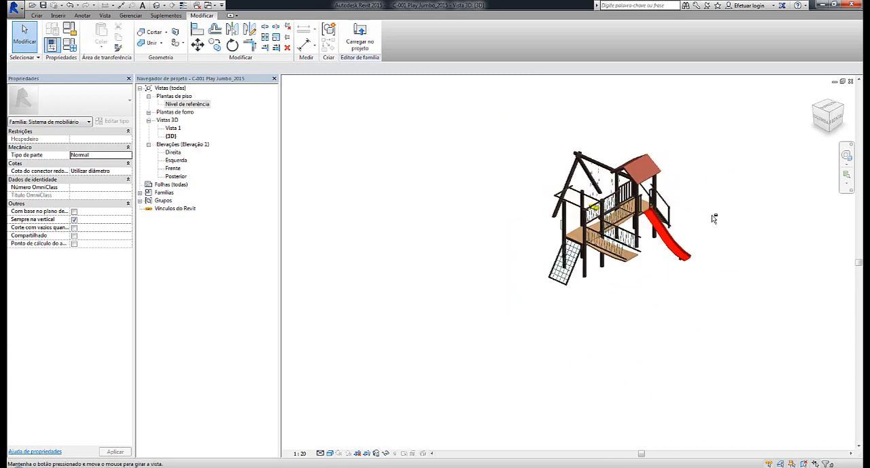
scroll(714, 218, "up", 3)
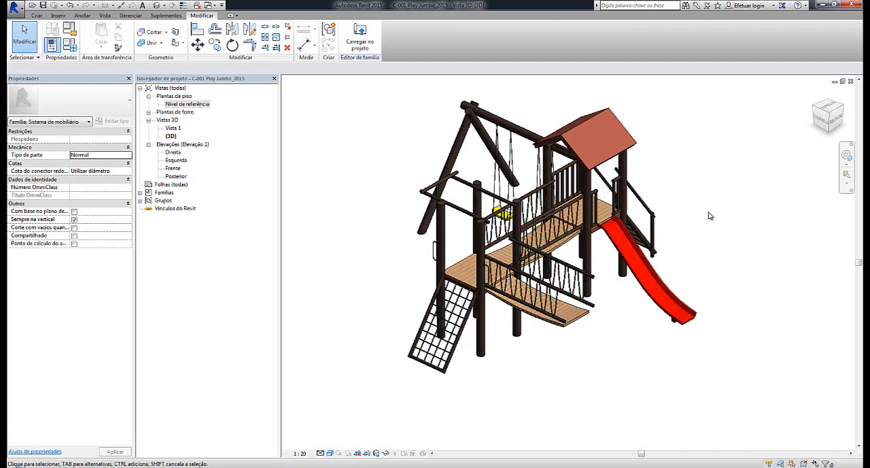
scroll(707, 216, "down", 2)
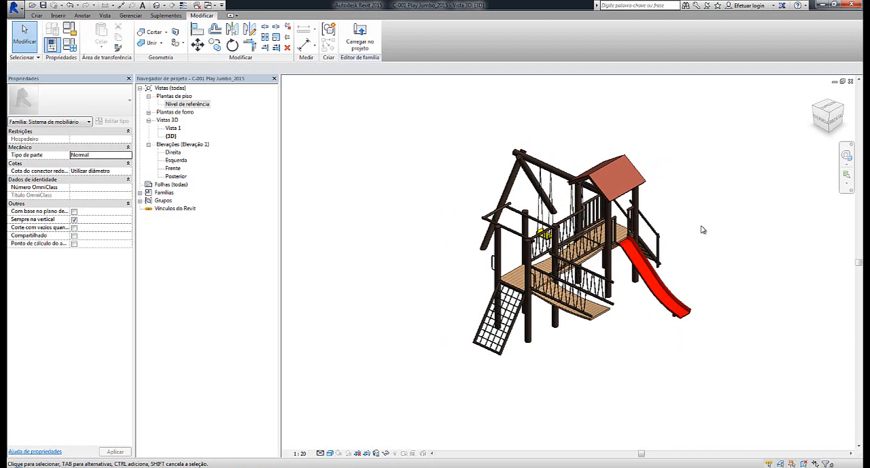
Swap the fire-pole platform for the type Plataforma 100x100x190cm_Telhado opcional from the Plataforma+Telhado_100x100x190cm family
left_click(499, 237)
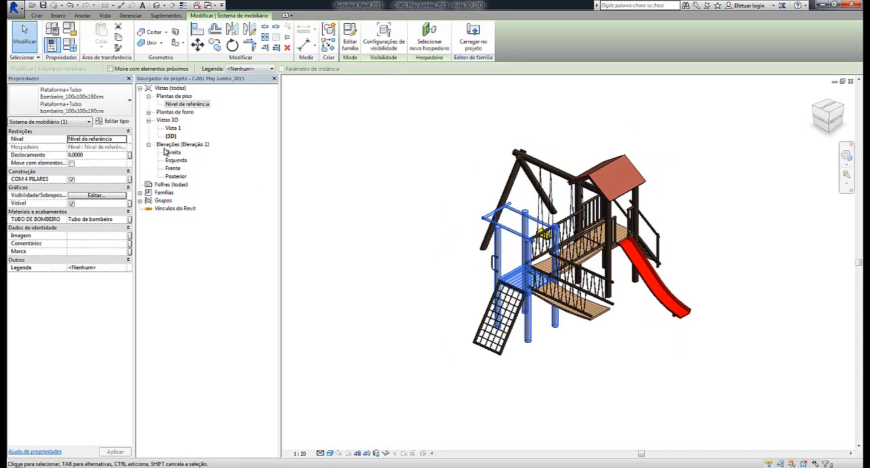
left_click(128, 101)
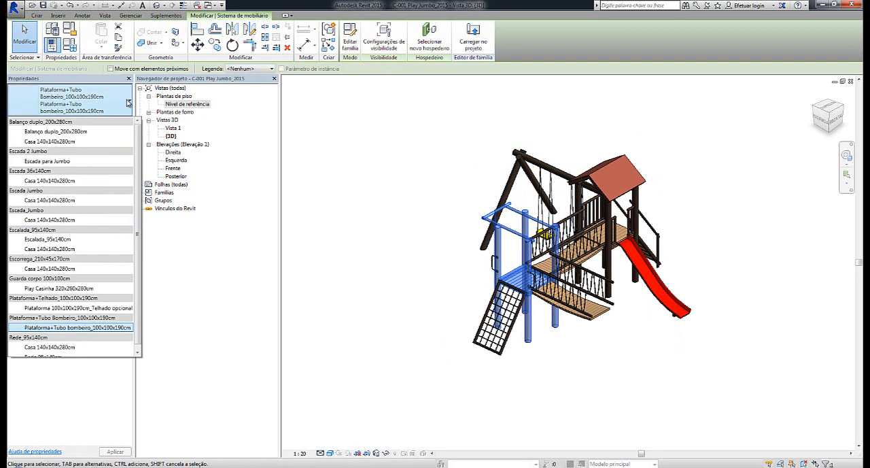
scroll(99, 194, "down", 1)
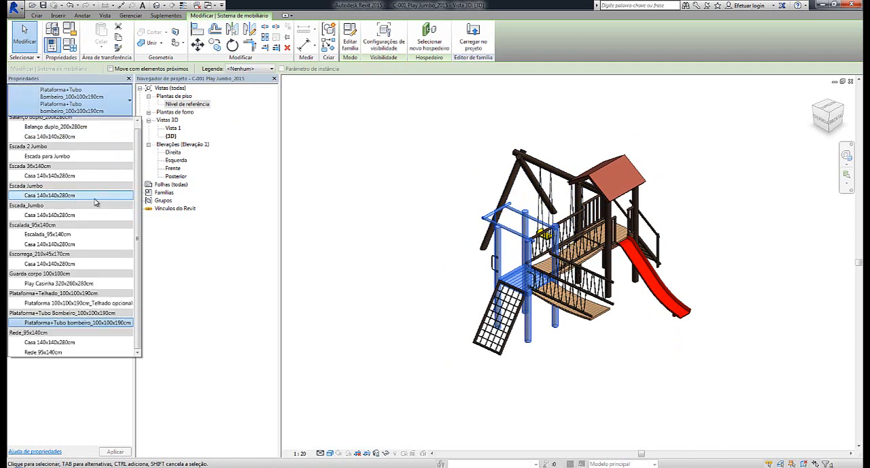
scroll(90, 255, "up", 1)
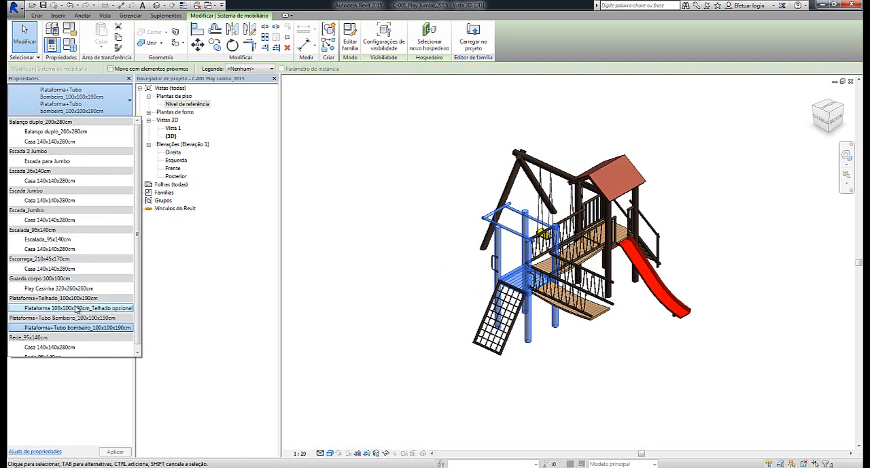
left_click(75, 310)
left_click(351, 151)
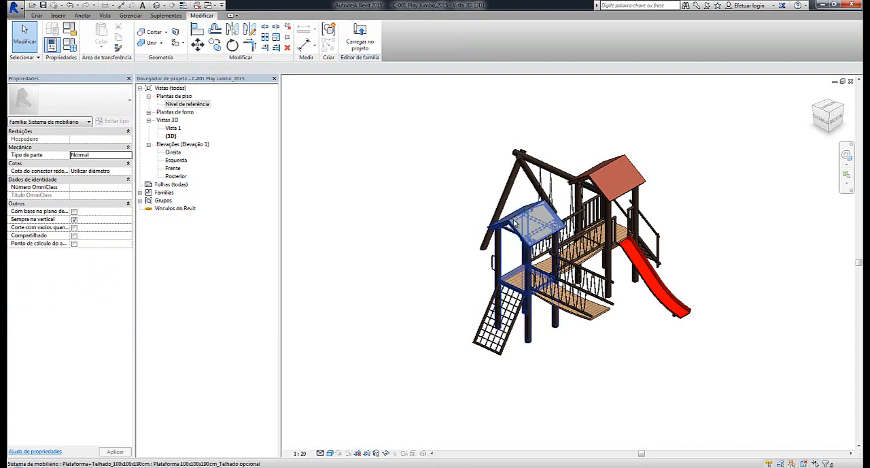
Turn off the COM TELHADO option of the platform beside the net and view the roofless platform from another side
left_click(519, 227)
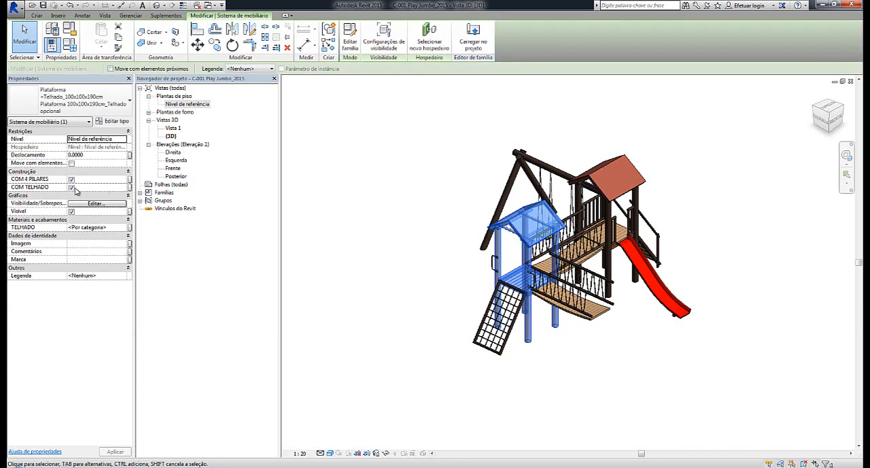
left_click(71, 188)
left_click(361, 190)
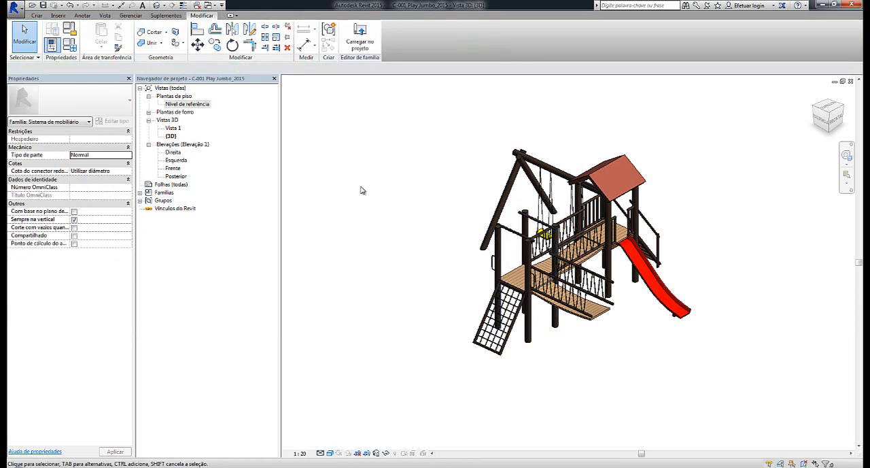
middle_click_drag(366, 196, 361, 209)
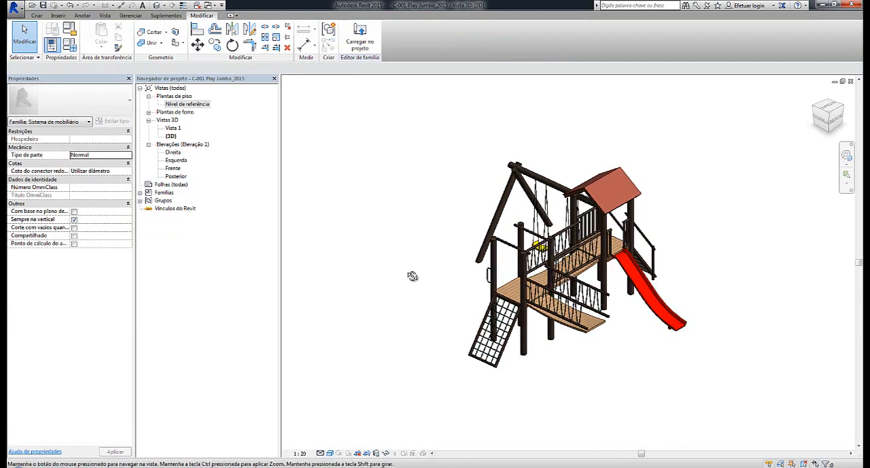
middle_click_drag(412, 276, 554, 340, "shift")
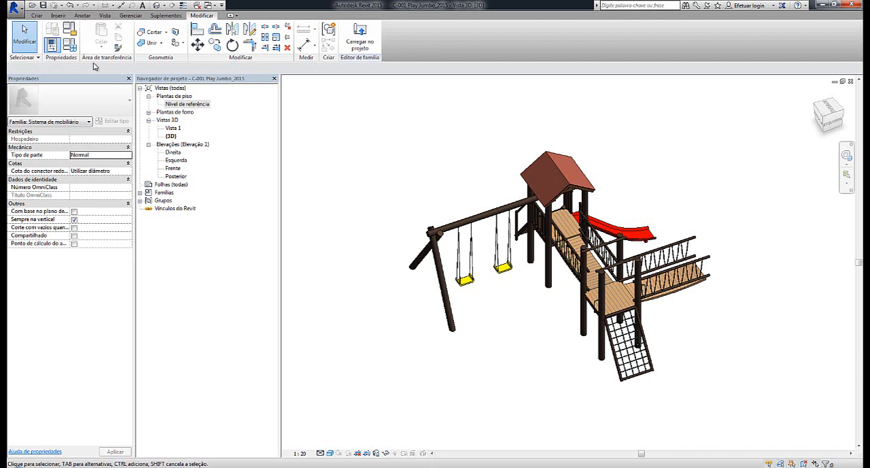
In the Nível de referência plan, place an Escalada_95x140cm component of type Casa 140x140x280cm on the roofless platform's free side, opposite the added bridge
left_click(36, 15)
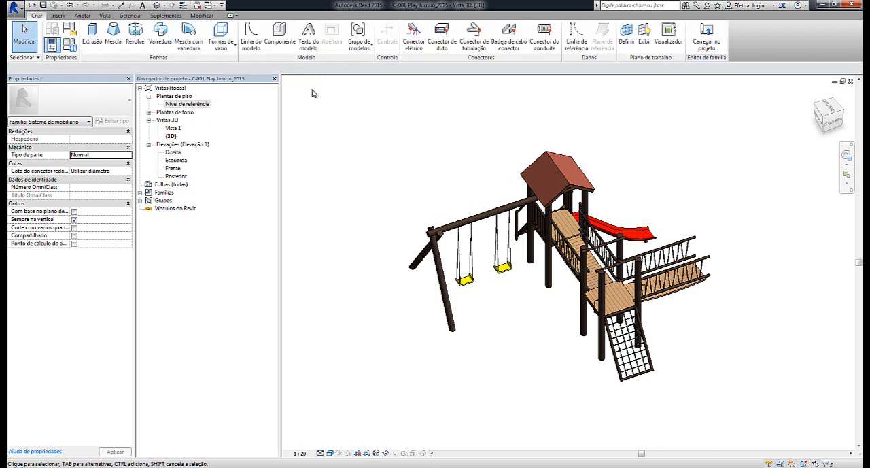
left_click(280, 34)
left_click(85, 112)
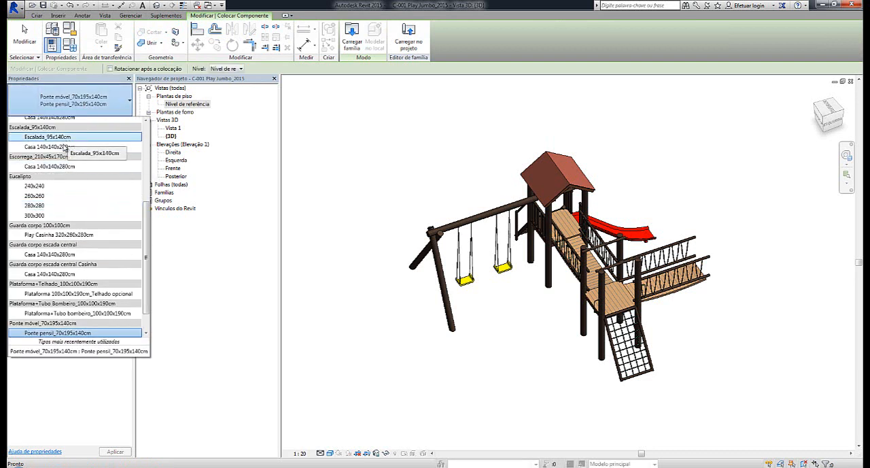
left_click(63, 147)
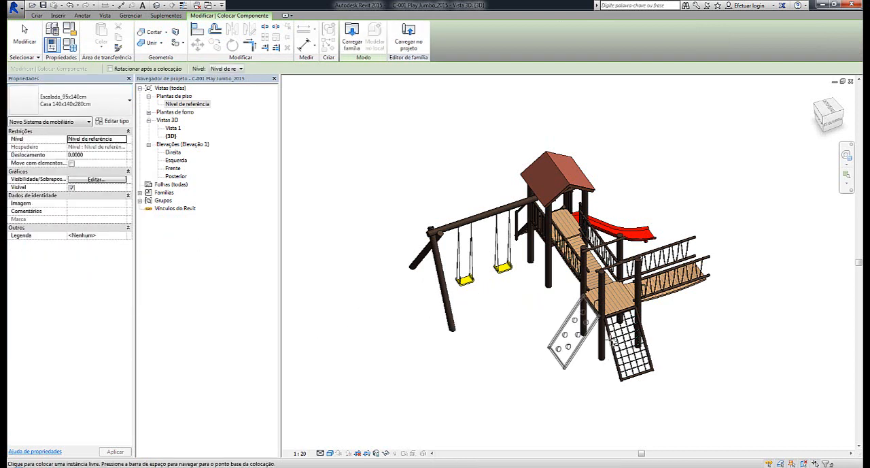
double_click(188, 106)
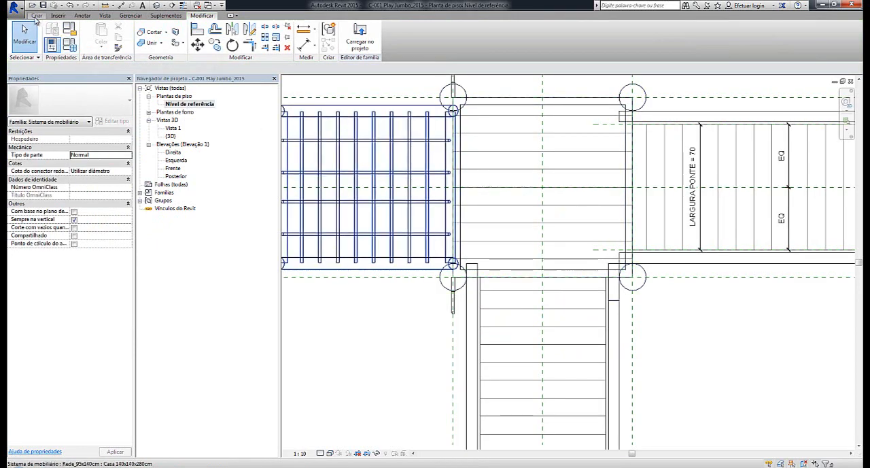
left_click(36, 16)
left_click(282, 35)
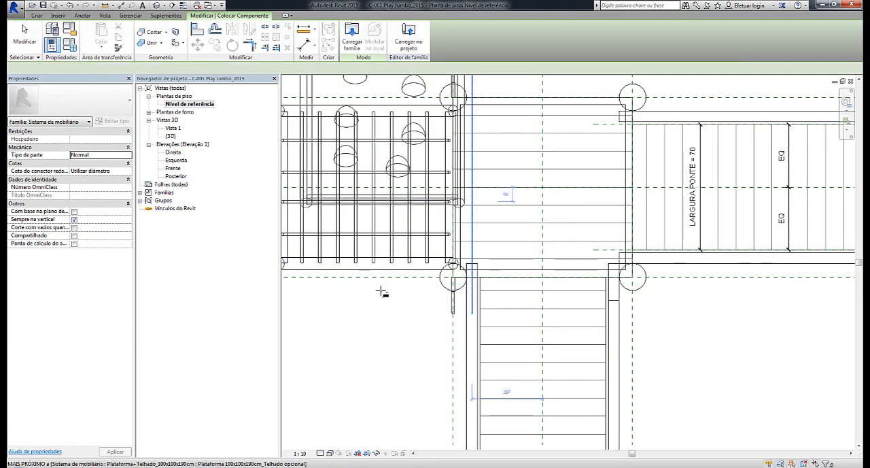
scroll(381, 291, "down", 7)
scroll(470, 195, "up", 4)
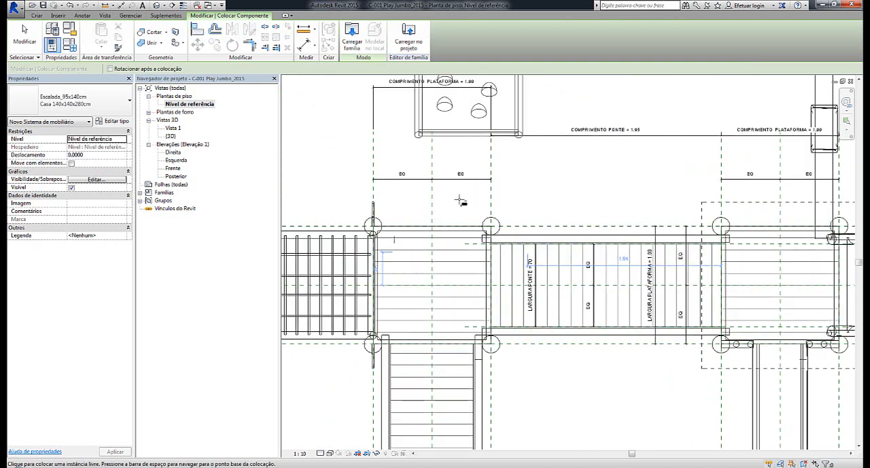
left_click(434, 286)
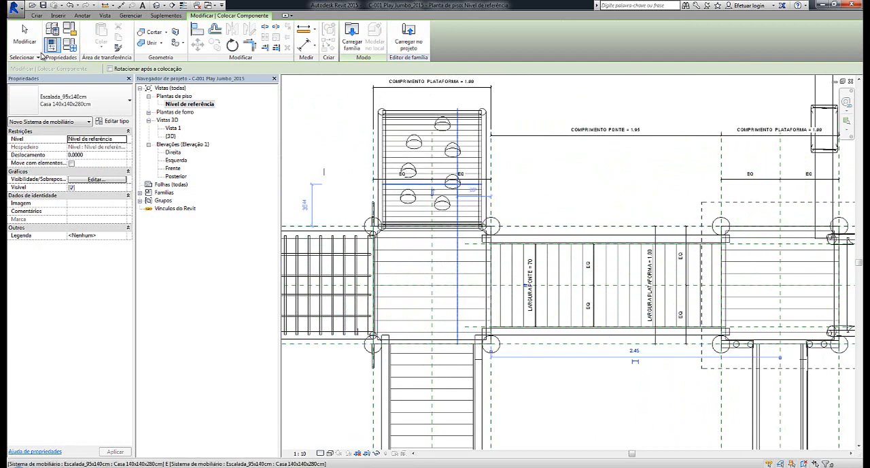
left_click(27, 39)
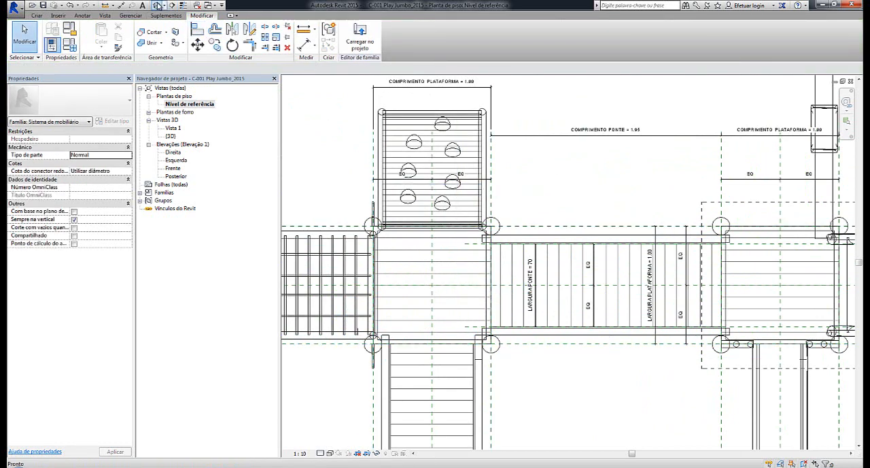
Examine the play set with its added climbing wall in 3D from several sides
left_click(157, 6)
middle_click_drag(470, 170, 525, 382, "shift")
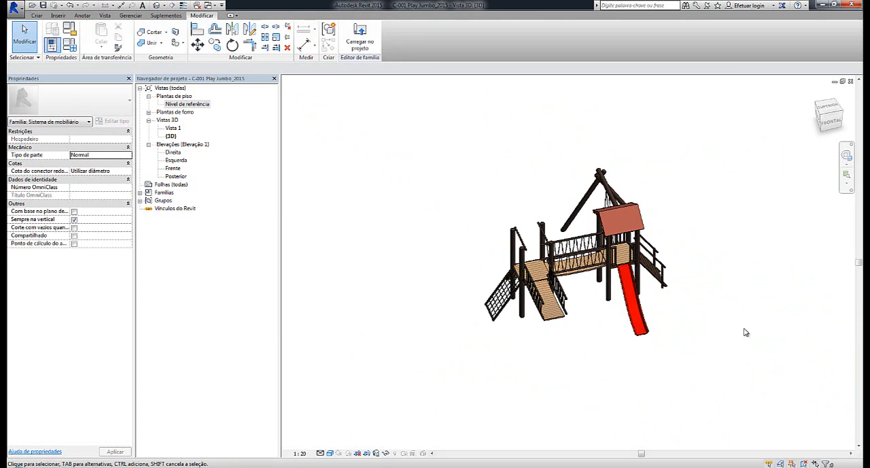
scroll(590, 310, "up", 3)
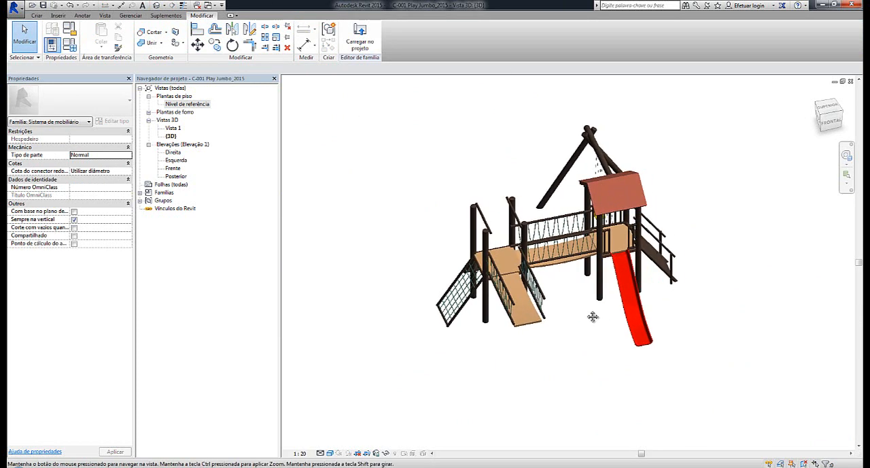